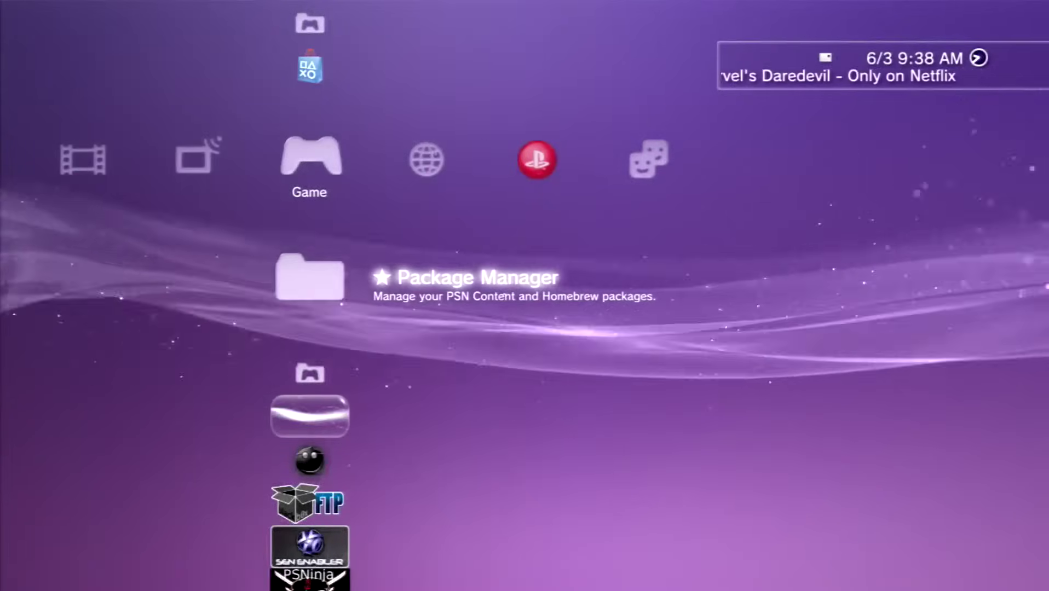
Look over the Game column entries around SEN Enabler, My Games and Package Manager
{"action": "key", "text": "Down"}
{"action": "key", "text": "Down"}
{"action": "key", "text": "Down"}
{"action": "key", "text": "Down"}
{"action": "key", "text": "Down"}
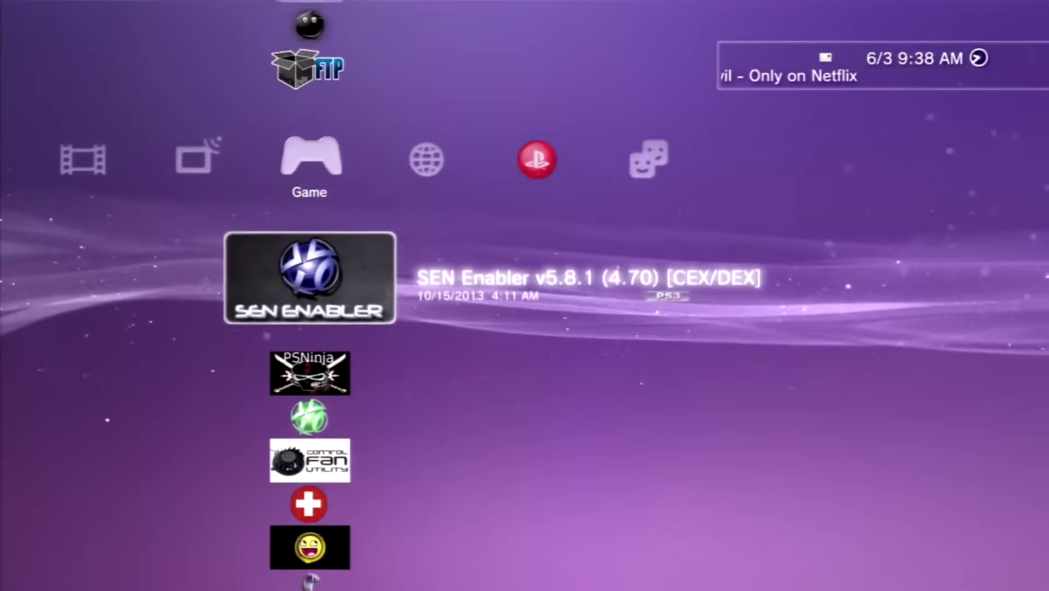
{"action": "key", "text": "Up"}
{"action": "key", "text": "Up"}
{"action": "key", "text": "Up"}
{"action": "key", "text": "Up"}
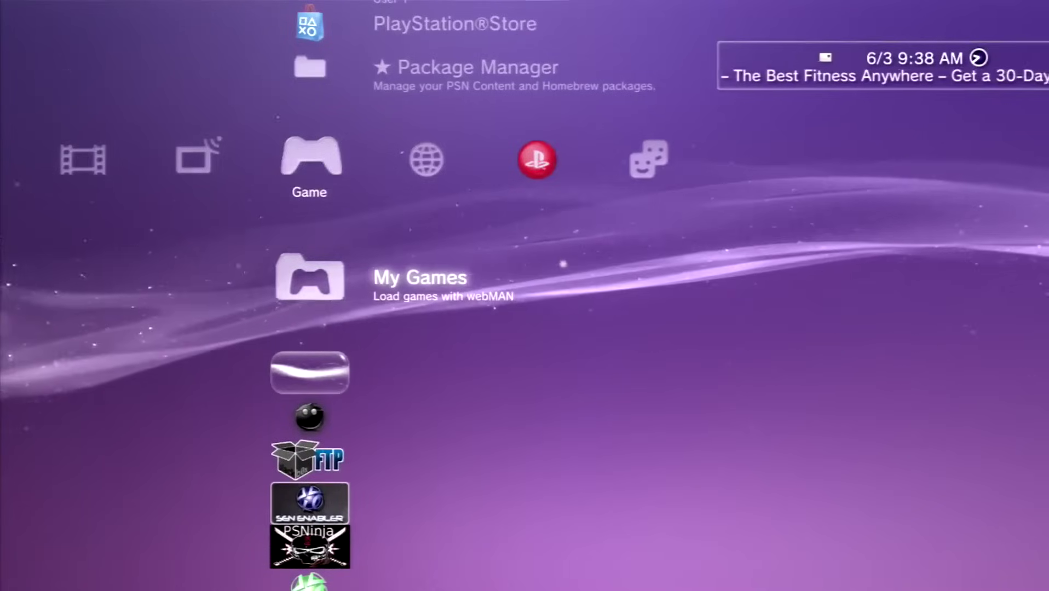
{"action": "key", "text": "Down"}
{"action": "key", "text": "Down"}
{"action": "key", "text": "Down"}
{"action": "key", "text": "Down"}
{"action": "key", "text": "Down"}
{"action": "key", "text": "Down"}
{"action": "key", "text": "Down"}
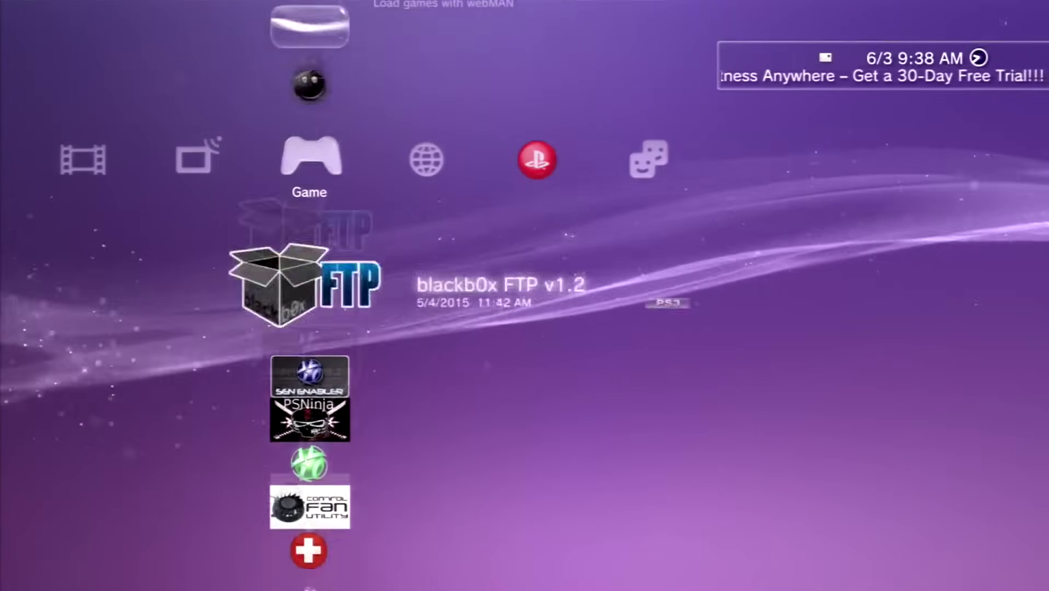
{"action": "key", "text": "Up"}
{"action": "key", "text": "Up"}
{"action": "key", "text": "Up"}
{"action": "key", "text": "Up"}
{"action": "key", "text": "Up"}
{"action": "key", "text": "Up"}
{"action": "key", "text": "Up"}
{"action": "key", "text": "Up"}
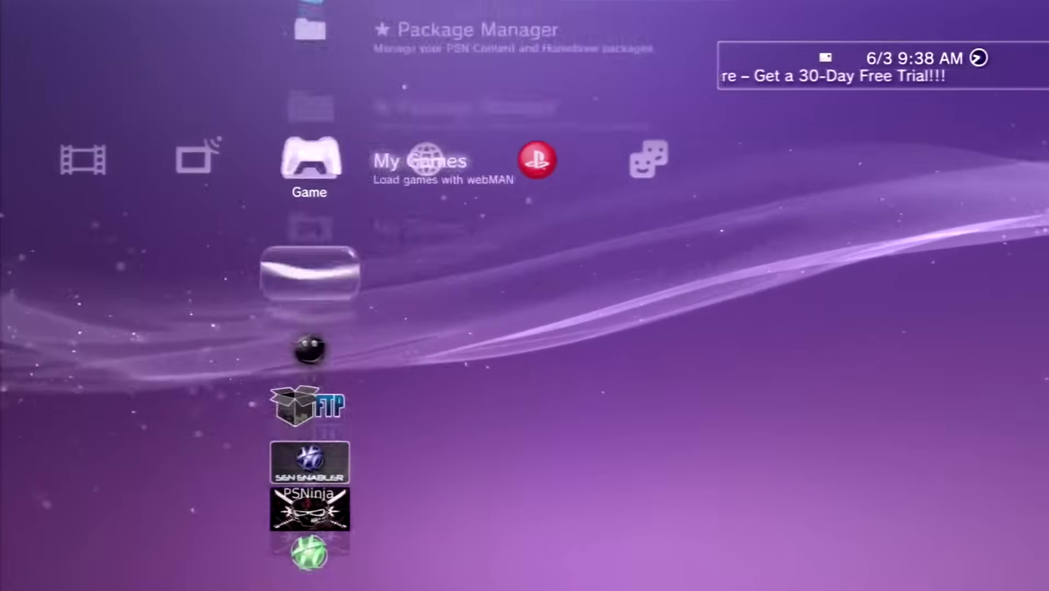
Check that System Settings > System Information reports Version 4.70
{"action": "key", "text": "Left"}
{"action": "key", "text": "Left"}
{"action": "key", "text": "Left"}
{"action": "key", "text": "Left"}
{"action": "key", "text": "Left"}
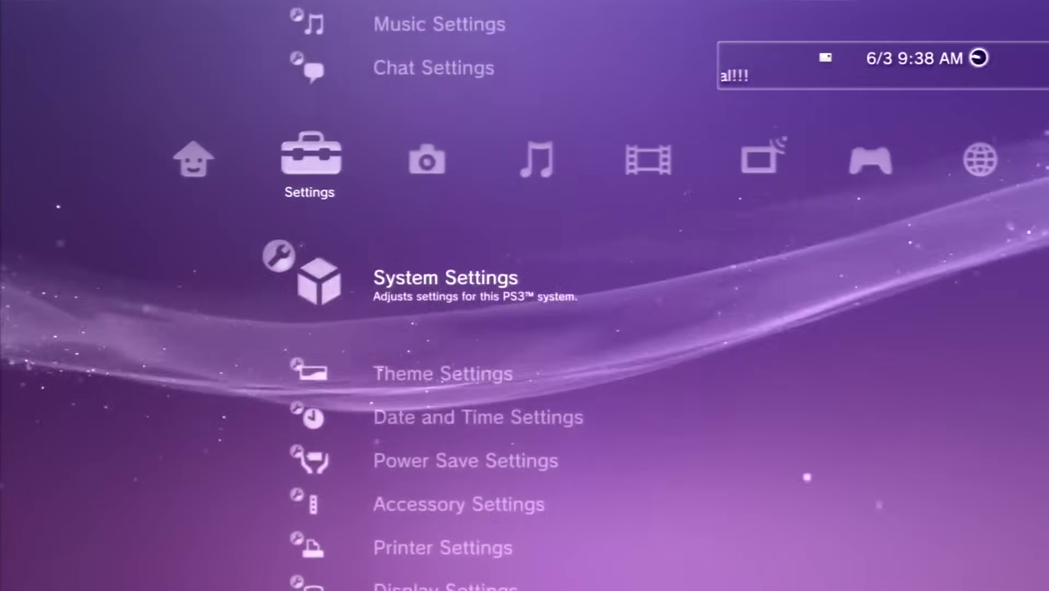
{"action": "key", "text": "Return"}
{"action": "key", "text": "Down"}
{"action": "key", "text": "Down"}
{"action": "key", "text": "Down"}
{"action": "key", "text": "Down"}
{"action": "key", "text": "Down"}
{"action": "key", "text": "Down"}
{"action": "key", "text": "Down"}
{"action": "key", "text": "Down"}
{"action": "key", "text": "Down"}
{"action": "key", "text": "Down"}
{"action": "key", "text": "Down"}
{"action": "key", "text": "Down"}
{"action": "key", "text": "Down"}
{"action": "key", "text": "Down"}
{"action": "key", "text": "Down"}
{"action": "key", "text": "Down"}
{"action": "key", "text": "Down"}
{"action": "key", "text": "Down"}
{"action": "key", "text": "Down"}
{"action": "key", "text": "Down"}
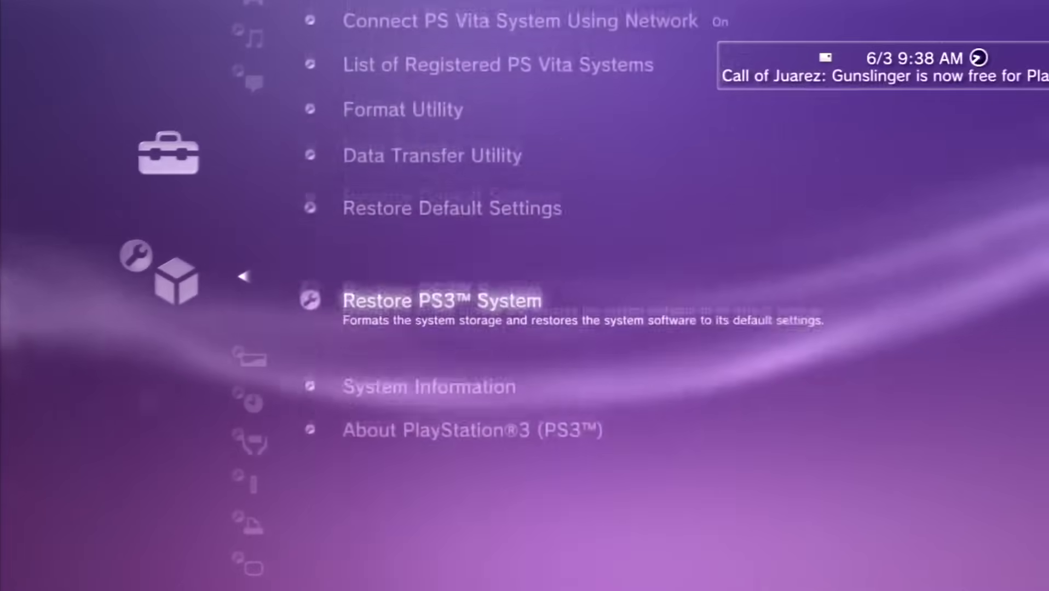
{"action": "key", "text": "Return"}
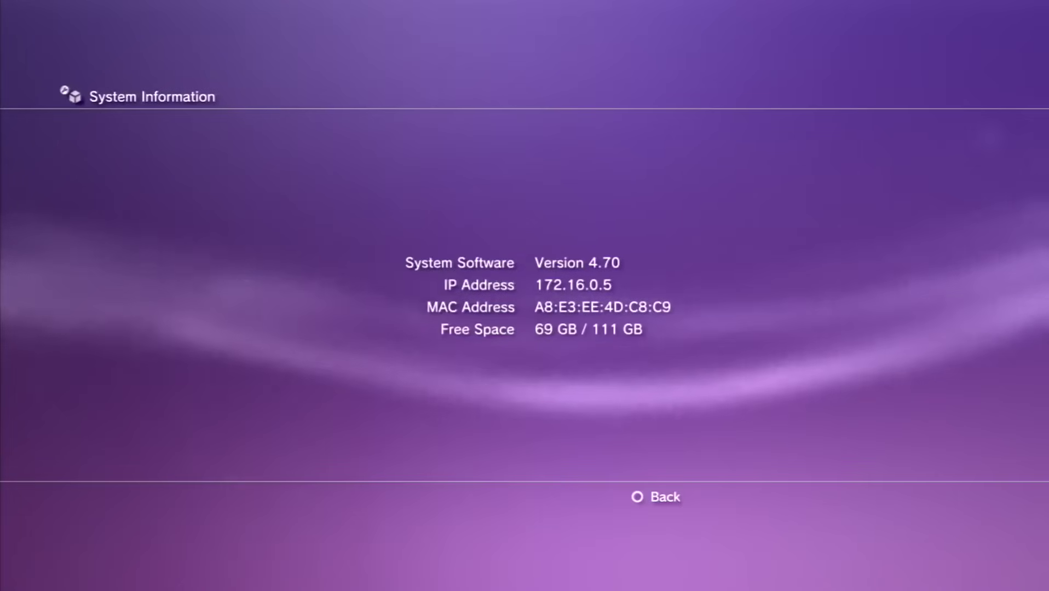
{"action": "key", "text": "Escape"}
Head back to the Game column and delete the old SEN Enabler v5.8.1
{"action": "key", "text": "Right"}
{"action": "key", "text": "Right"}
{"action": "key", "text": "Right"}
{"action": "key", "text": "Right"}
{"action": "key", "text": "Right"}
{"action": "key", "text": "Right"}
{"action": "key", "text": "Right"}
{"action": "key", "text": "Right"}
{"action": "key", "text": "Left"}
{"action": "key", "text": "Left"}
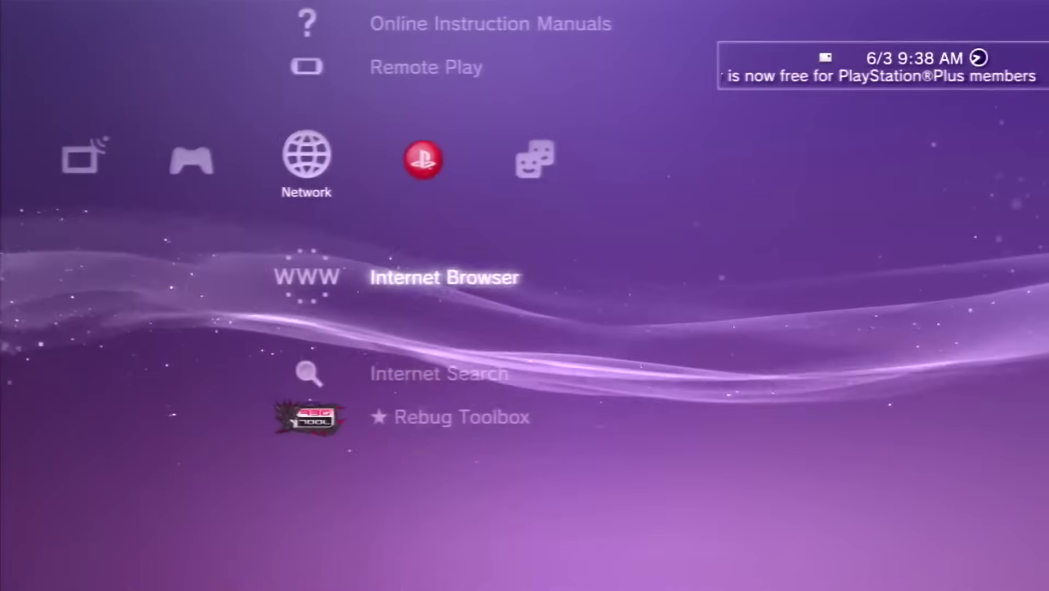
{"action": "key", "text": "Down"}
{"action": "key", "text": "Down"}
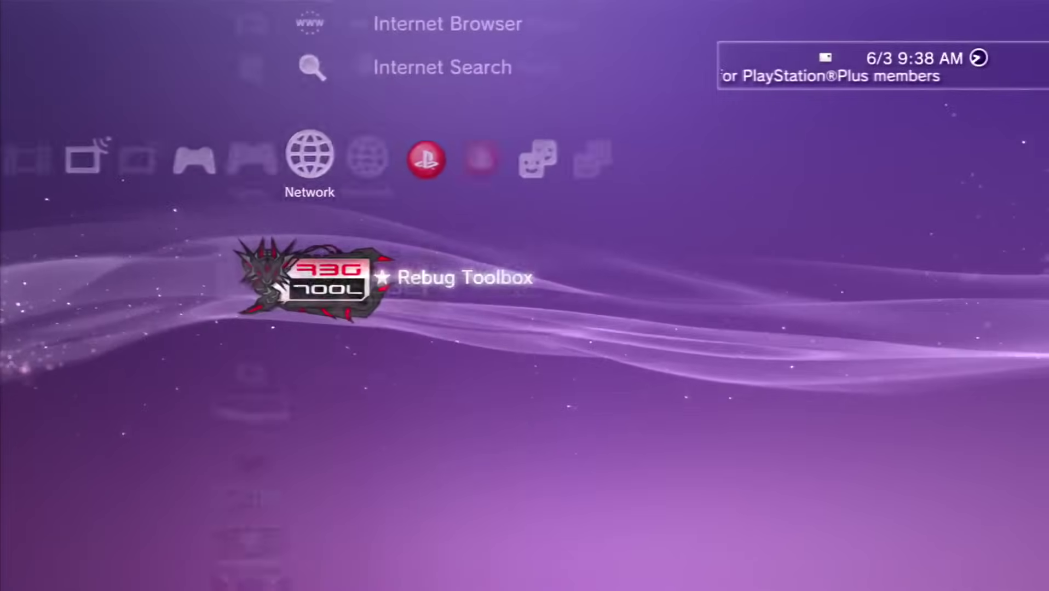
{"action": "key", "text": "Left"}
{"action": "key", "text": "Left"}
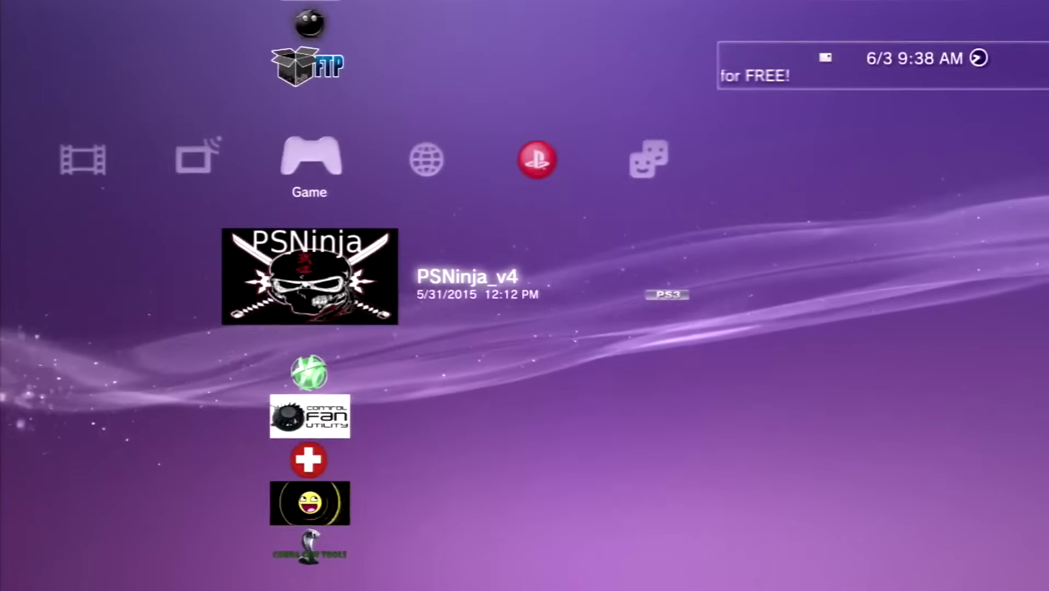
Install SEN Enabler v5.8.3 [BETA-TEST].pkg from USB and launch the new SEN Enabler
{"action": "key", "text": "Up"}
{"action": "key", "text": "Up"}
{"action": "key", "text": "Up"}
{"action": "key", "text": "Up"}
{"action": "key", "text": "Up"}
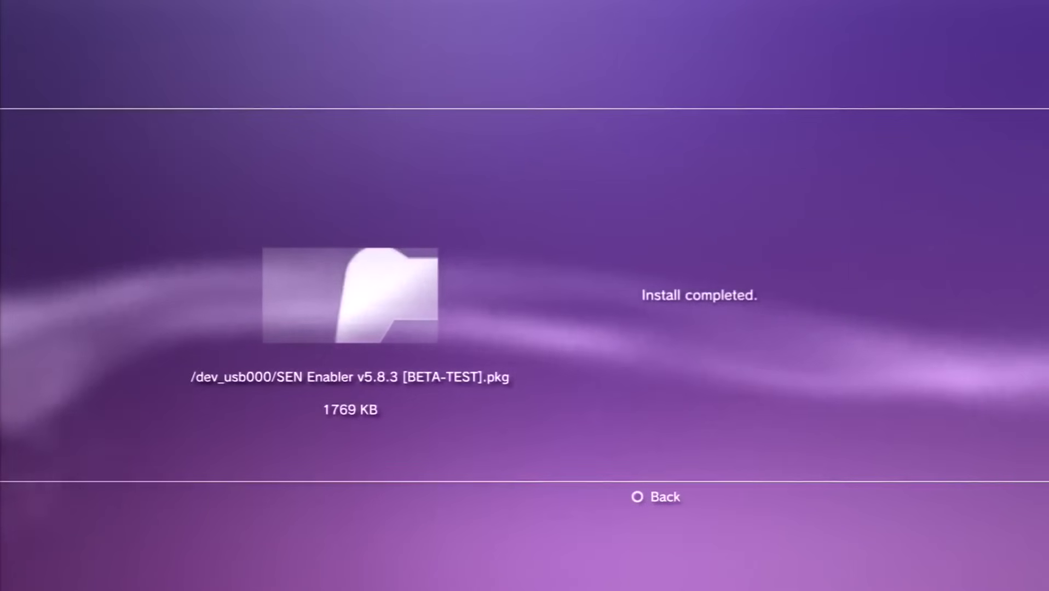
{"action": "key", "text": "Escape"}
{"action": "key", "text": "Down"}
{"action": "key", "text": "Down"}
{"action": "key", "text": "Down"}
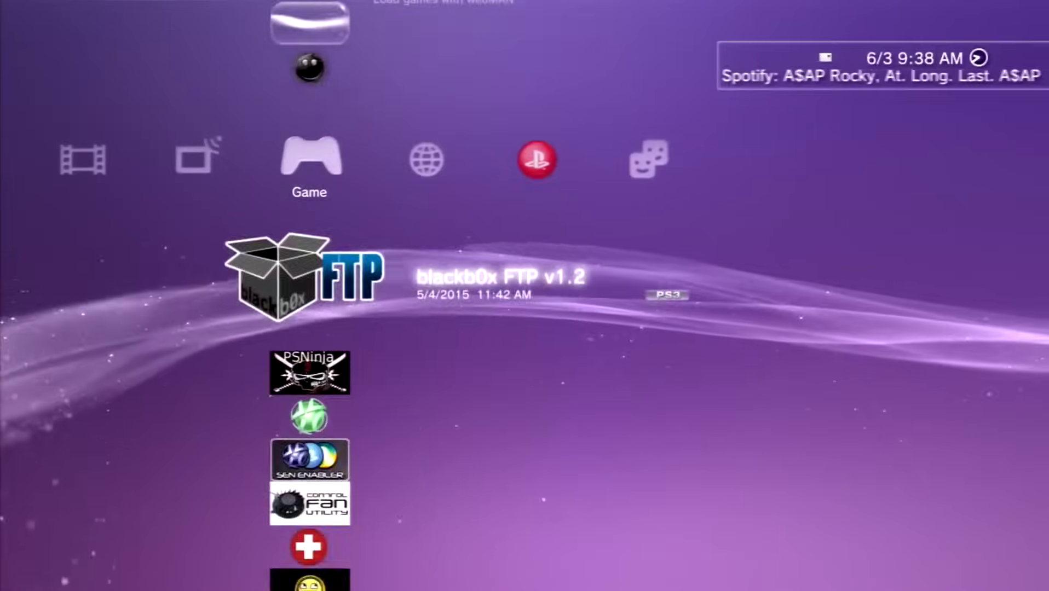
{"action": "key", "text": "Down"}
{"action": "key", "text": "Down"}
{"action": "key", "text": "Down"}
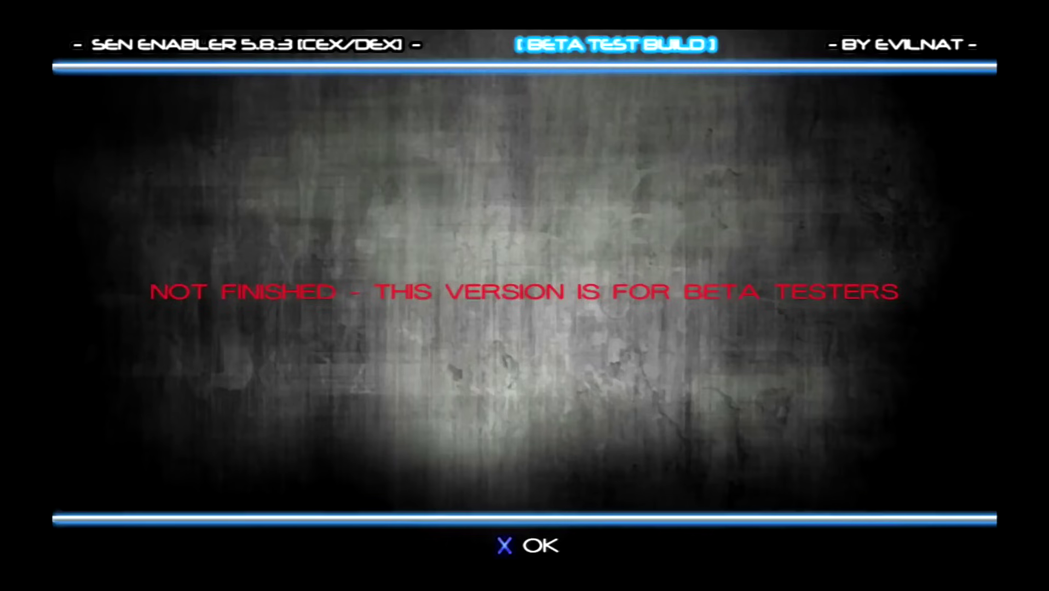
Dismiss the beta notice and enable SEN access under SEN/PSN Options, confirming Yes
{"action": "key", "text": "Return"}
{"action": "key", "text": "z"}
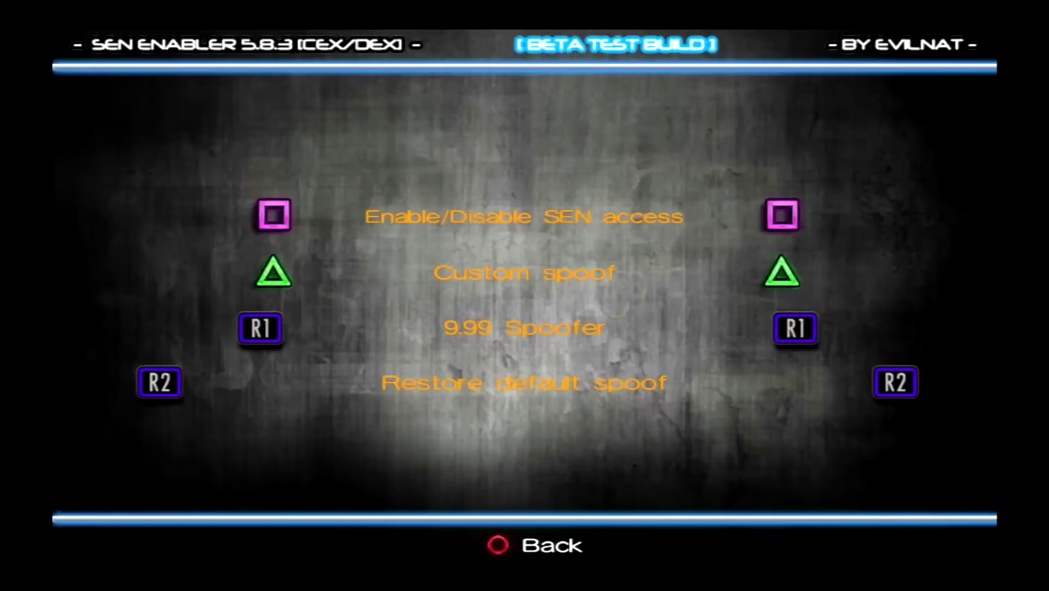
{"action": "key", "text": "z"}
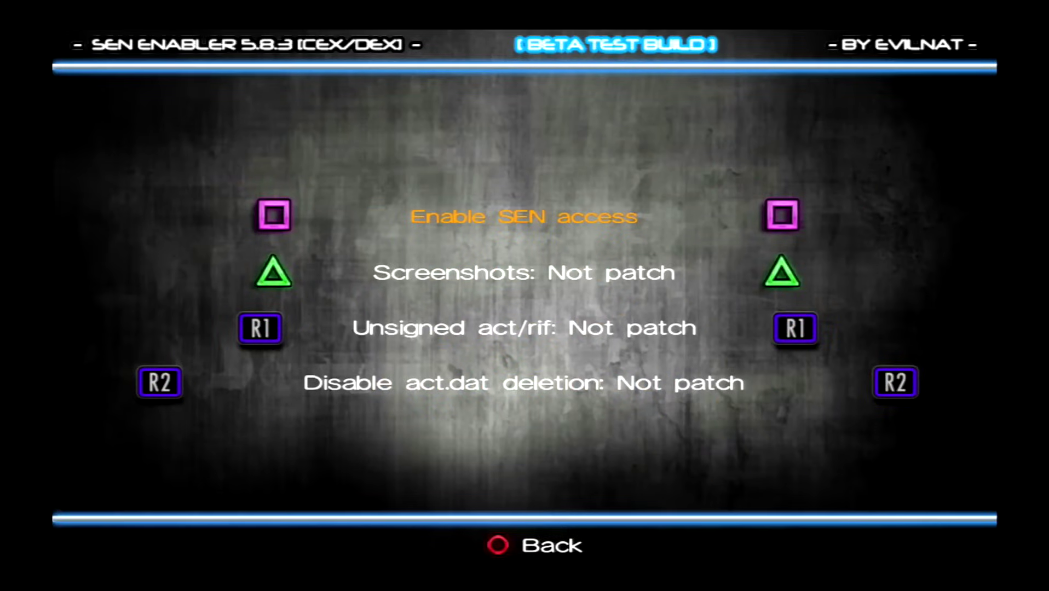
{"action": "key", "text": "z"}
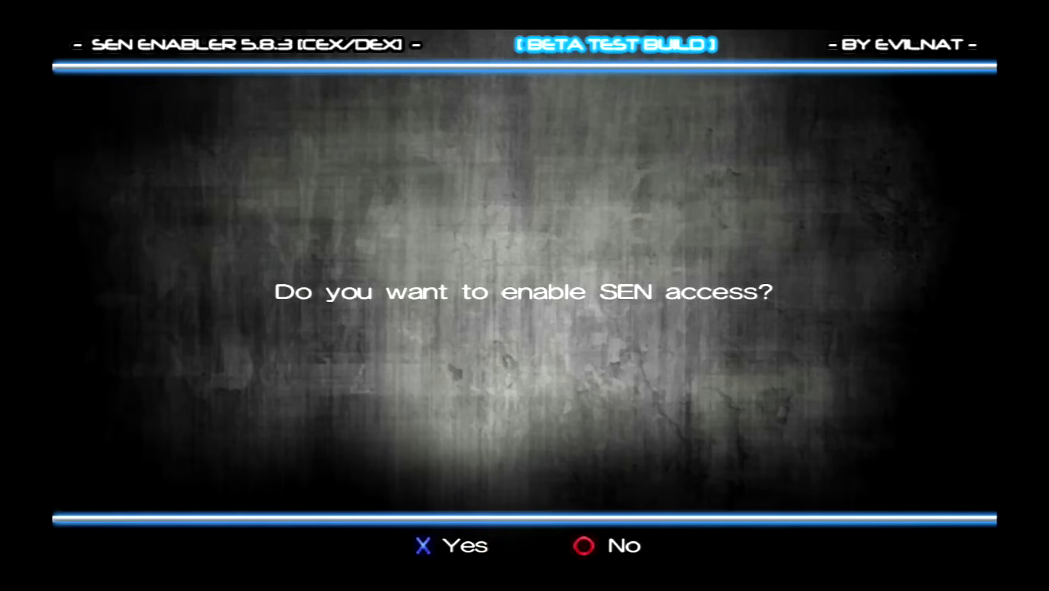
{"action": "key", "text": "z"}
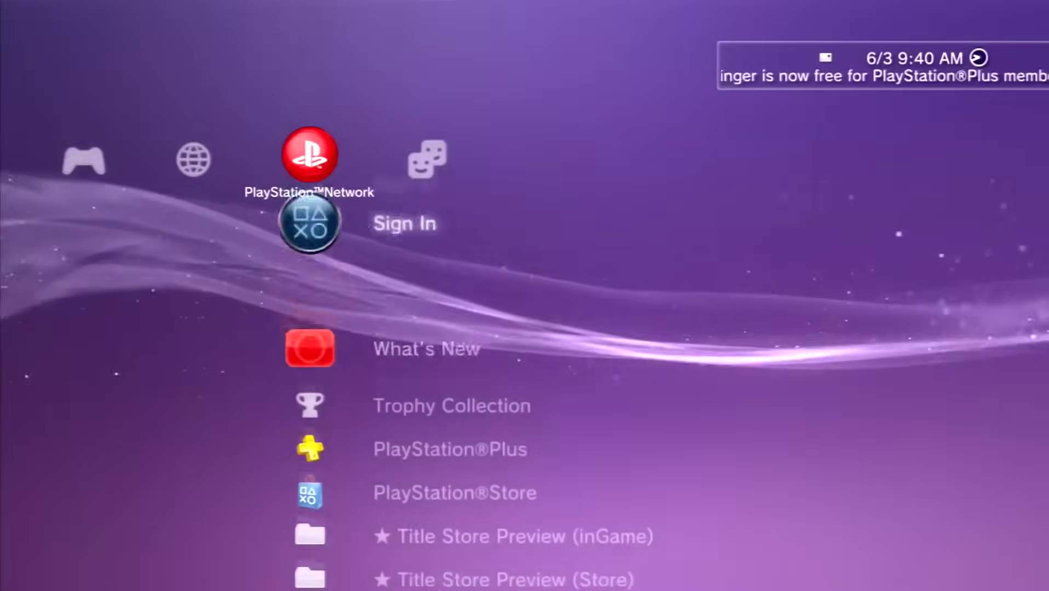
Confirm System Settings > System Information now shows Version 4.75
{"action": "key", "text": "Left"}
{"action": "key", "text": "Left"}
{"action": "key", "text": "Left"}
{"action": "key", "text": "Left"}
{"action": "key", "text": "Left"}
{"action": "key", "text": "Left"}
{"action": "key", "text": "Left"}
{"action": "key", "text": "Left"}
{"action": "key", "text": "Right"}
{"action": "key", "text": "Down"}
{"action": "key", "text": "Down"}
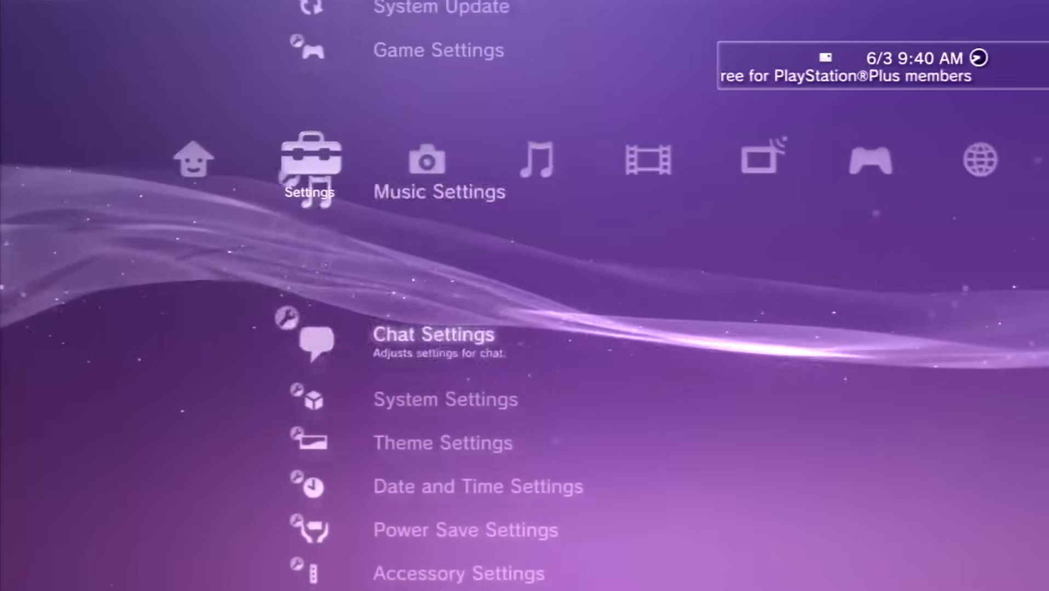
{"action": "key", "text": "Down"}
{"action": "key", "text": "Return"}
{"action": "key", "text": "Down"}
{"action": "key", "text": "Down"}
{"action": "key", "text": "Down"}
{"action": "key", "text": "Down"}
{"action": "key", "text": "Down"}
{"action": "key", "text": "Down"}
{"action": "key", "text": "Down"}
{"action": "key", "text": "Down"}
{"action": "key", "text": "Down"}
{"action": "key", "text": "Down"}
{"action": "key", "text": "Down"}
{"action": "key", "text": "Down"}
{"action": "key", "text": "Down"}
{"action": "key", "text": "Down"}
{"action": "key", "text": "Down"}
{"action": "key", "text": "Down"}
{"action": "key", "text": "Down"}
{"action": "key", "text": "Down"}
{"action": "key", "text": "Down"}
{"action": "key", "text": "Down"}
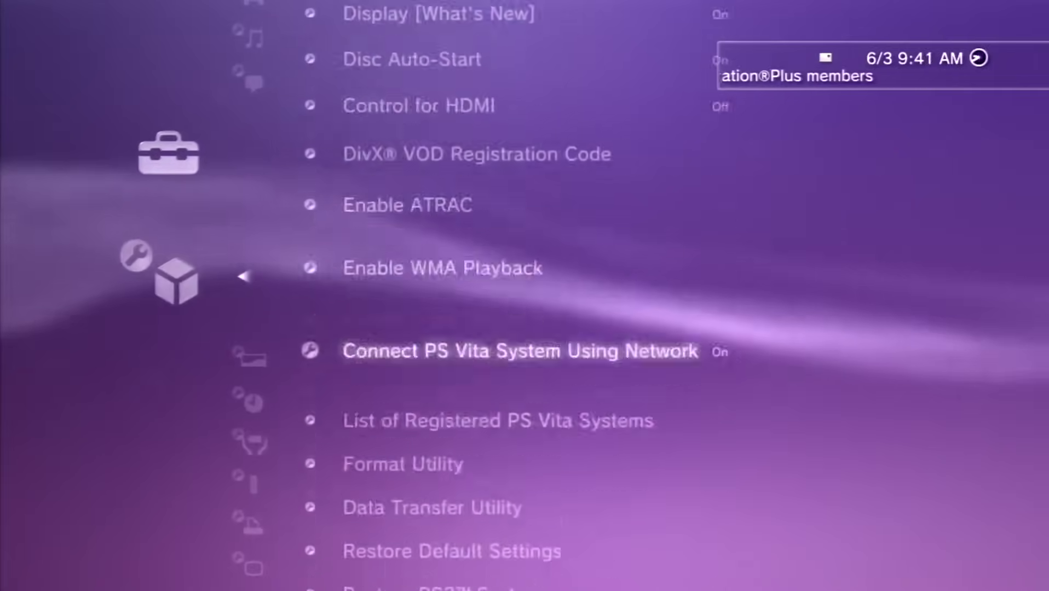
{"action": "key", "text": "Up"}
{"action": "key", "text": "Return"}
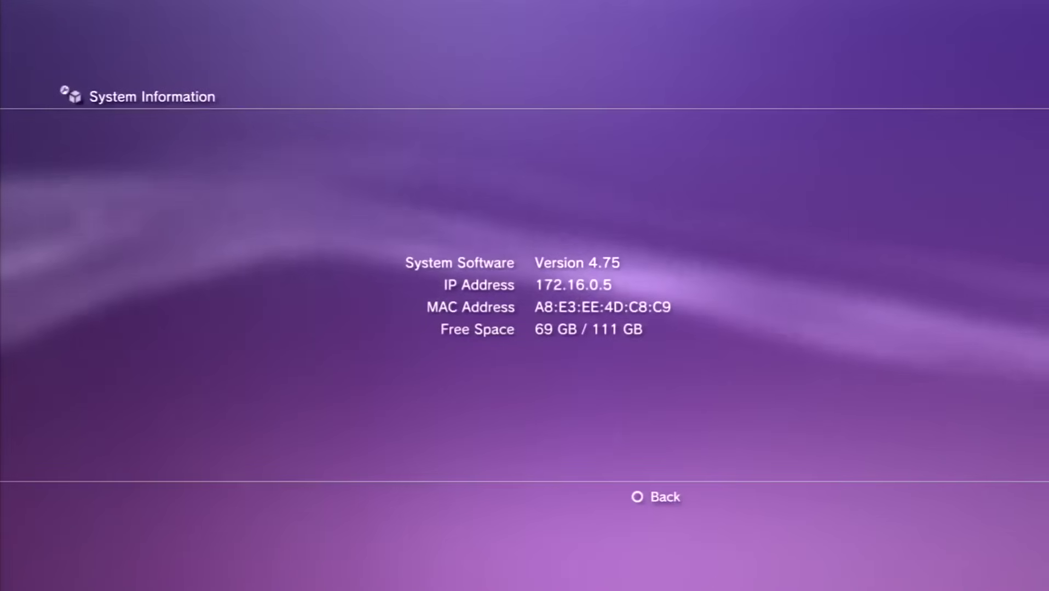
{"action": "key", "text": "Escape"}
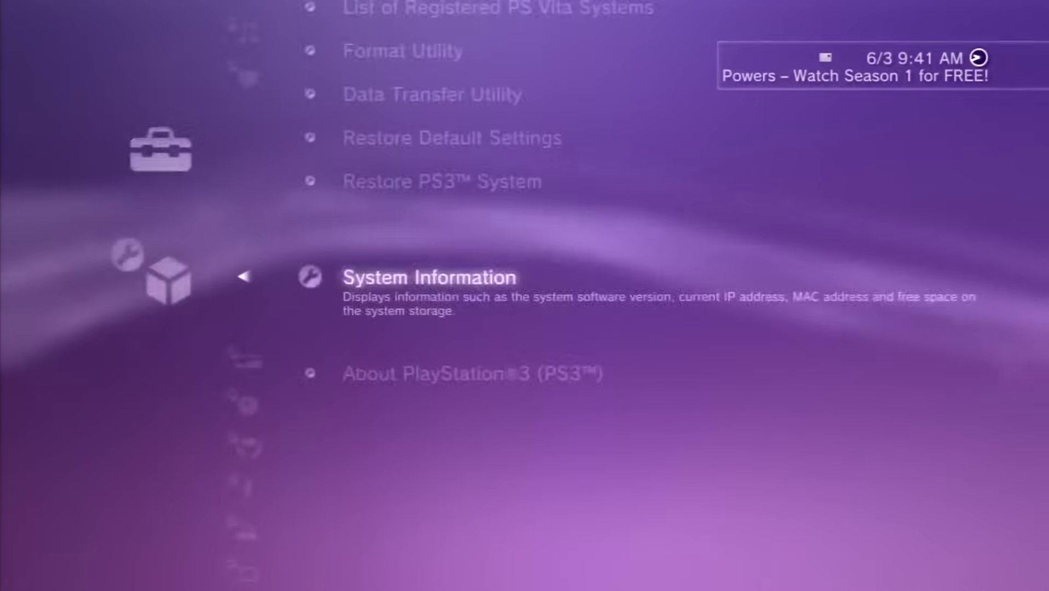
Sign back in to PlayStation Network from its category
{"action": "key", "text": "Escape"}
{"action": "key", "text": "Right"}
{"action": "key", "text": "Right"}
{"action": "key", "text": "Right"}
{"action": "key", "text": "Right"}
{"action": "key", "text": "Right"}
{"action": "key", "text": "Right"}
{"action": "key", "text": "Right"}
{"action": "key", "text": "Return"}
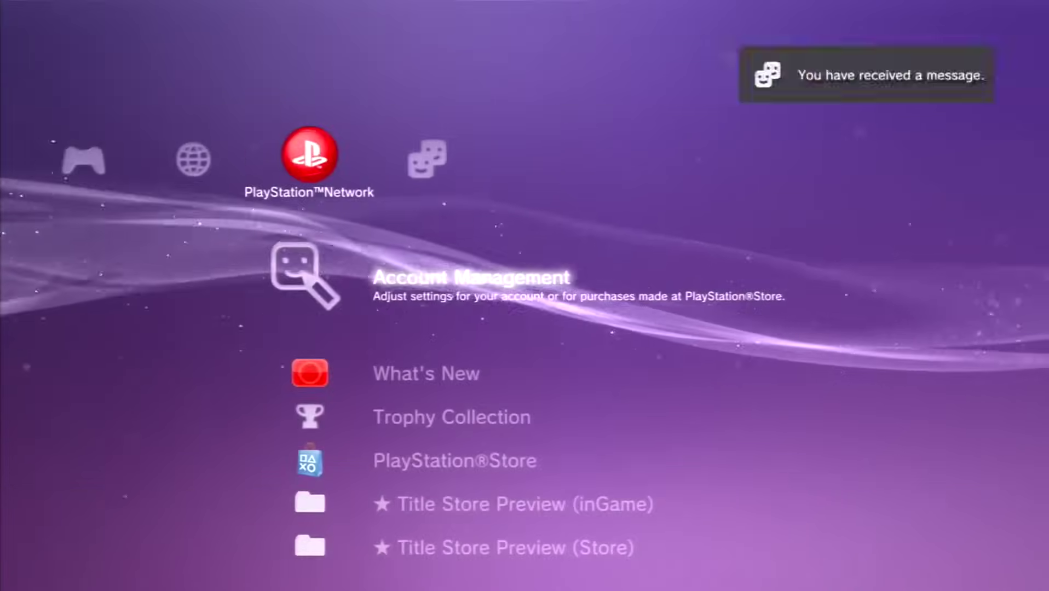
Browse the Friends list, opening and closing the Message Box along the way
{"action": "key", "text": "Right"}
{"action": "key", "text": "Left"}
{"action": "key", "text": "Right"}
{"action": "key", "text": "Down"}
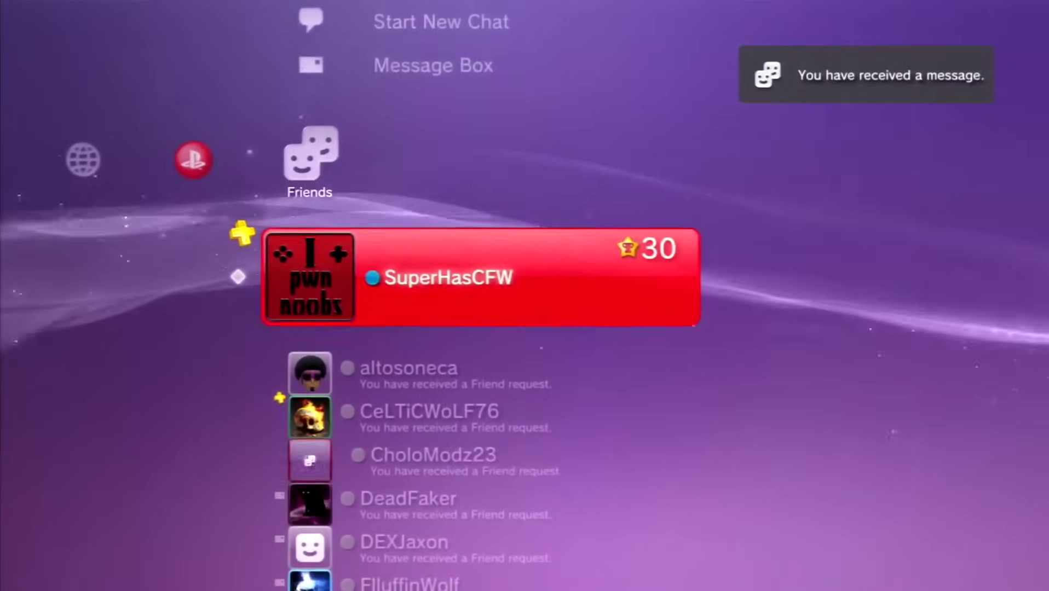
{"action": "key", "text": "Up"}
{"action": "key", "text": "Return"}
{"action": "key", "text": "Escape"}
{"action": "key", "text": "Down"}
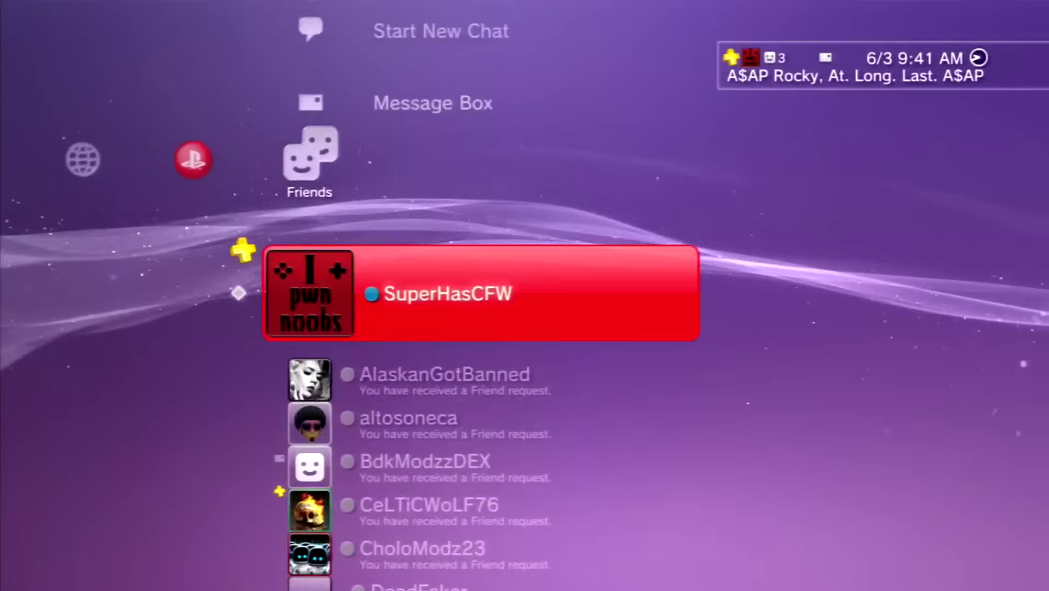
{"action": "key", "text": "Left"}
{"action": "key", "text": "Left"}
{"action": "key", "text": "Left"}
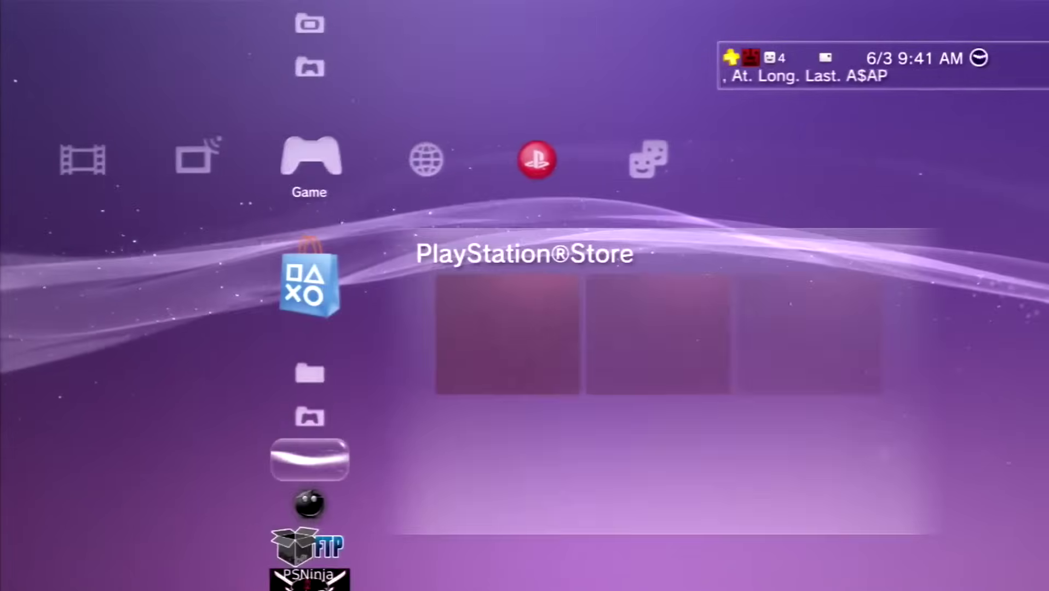
{"action": "key", "text": "Left"}
Browse TV/Video Services down to Netflix, then the PlayStation Network column
{"action": "key", "text": "Down"}
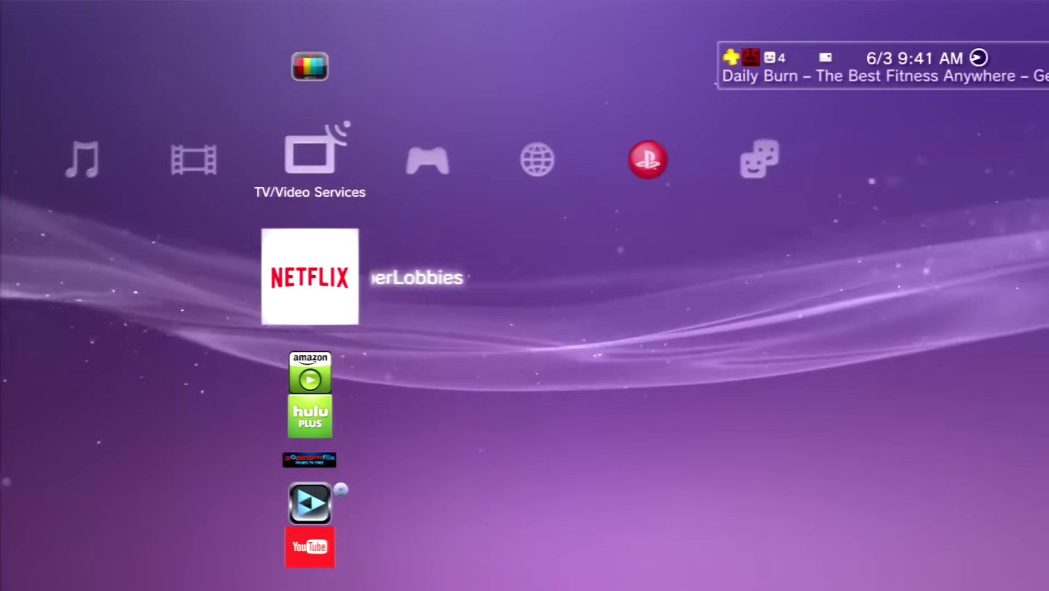
{"action": "key", "text": "Right"}
{"action": "key", "text": "Right"}
{"action": "key", "text": "Right"}
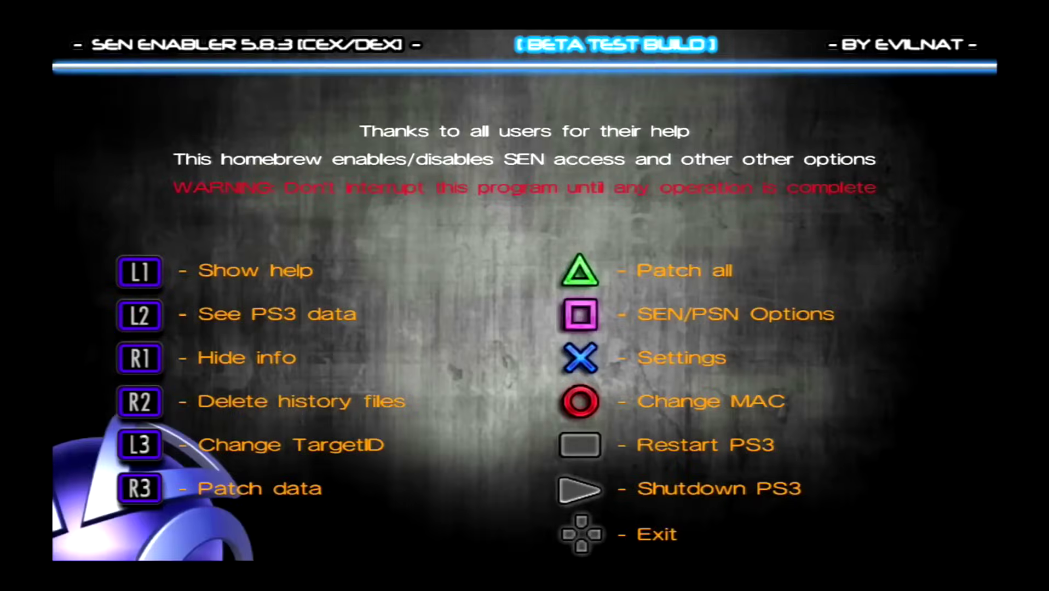
Choose Disable SEN access from SEN Enabler's SEN/PSN Options
{"action": "key", "text": "Return"}
{"action": "key", "text": "Return"}
{"action": "key", "text": "Return"}
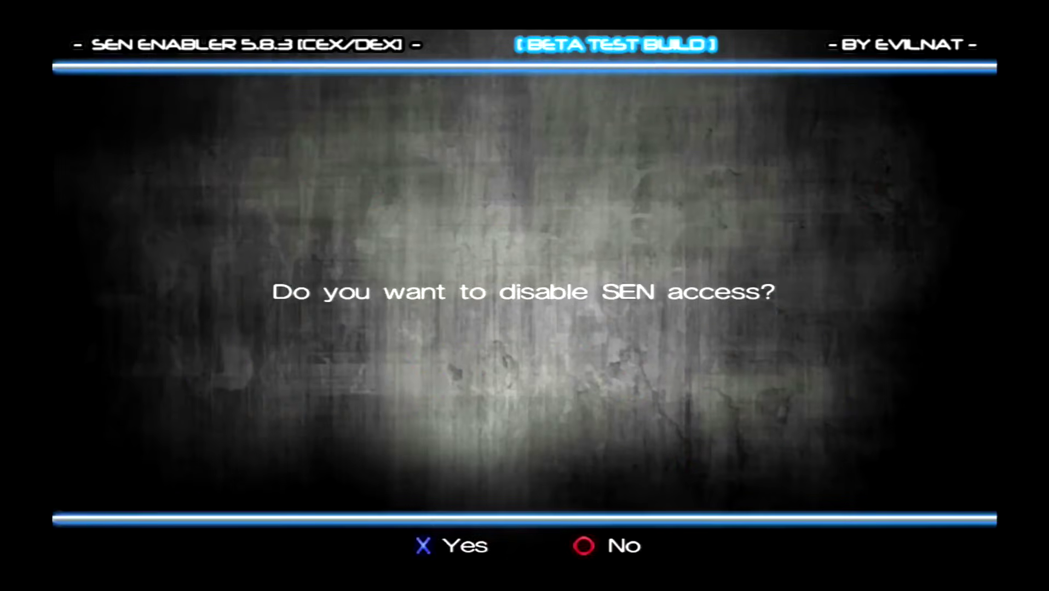
{"action": "key", "text": "Return"}
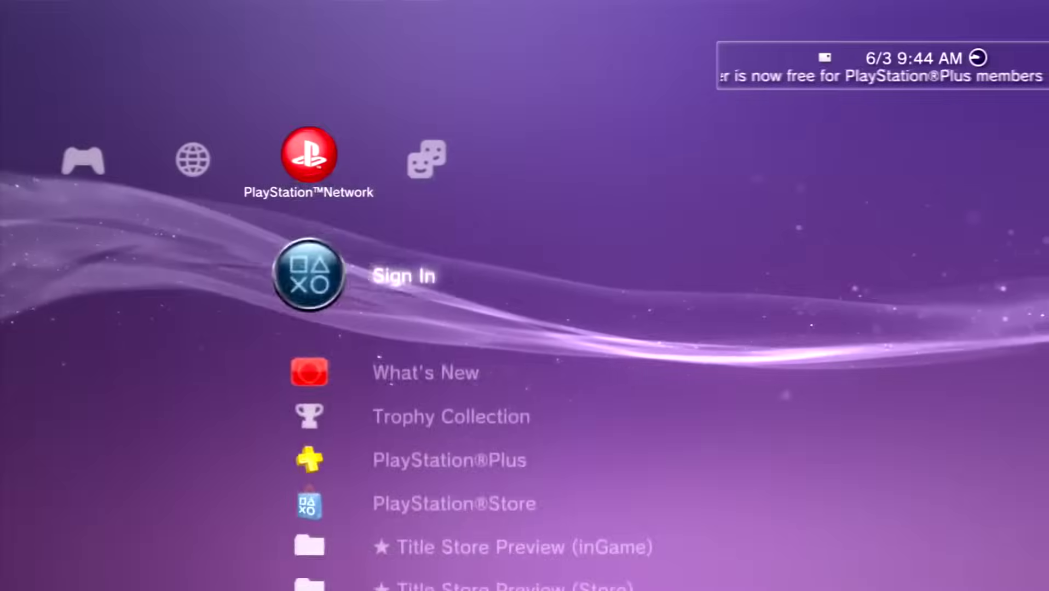
View the troll-face System Information screen, then attempt a PlayStation Network sign-in
{"action": "key", "text": "Left"}
{"action": "key", "text": "Left"}
{"action": "key", "text": "Left"}
{"action": "key", "text": "Left"}
{"action": "key", "text": "Left"}
{"action": "key", "text": "Left"}
{"action": "key", "text": "Left"}
{"action": "key", "text": "Down"}
{"action": "key", "text": "Down"}
{"action": "key", "text": "Down"}
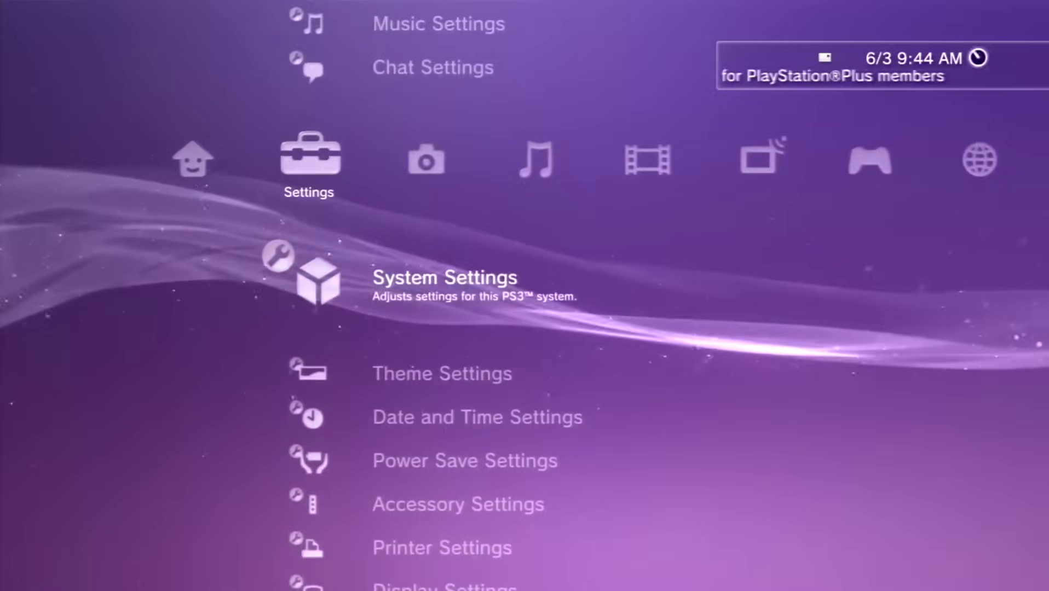
{"action": "key", "text": "Return"}
{"action": "key", "text": "Down"}
{"action": "key", "text": "Down"}
{"action": "key", "text": "Down"}
{"action": "key", "text": "Down"}
{"action": "key", "text": "Down"}
{"action": "key", "text": "Down"}
{"action": "key", "text": "Down"}
{"action": "key", "text": "Down"}
{"action": "key", "text": "Down"}
{"action": "key", "text": "Down"}
{"action": "key", "text": "Down"}
{"action": "key", "text": "Down"}
{"action": "key", "text": "Down"}
{"action": "key", "text": "Down"}
{"action": "key", "text": "Down"}
{"action": "key", "text": "Down"}
{"action": "key", "text": "Down"}
{"action": "key", "text": "Down"}
{"action": "key", "text": "Down"}
{"action": "key", "text": "Down"}
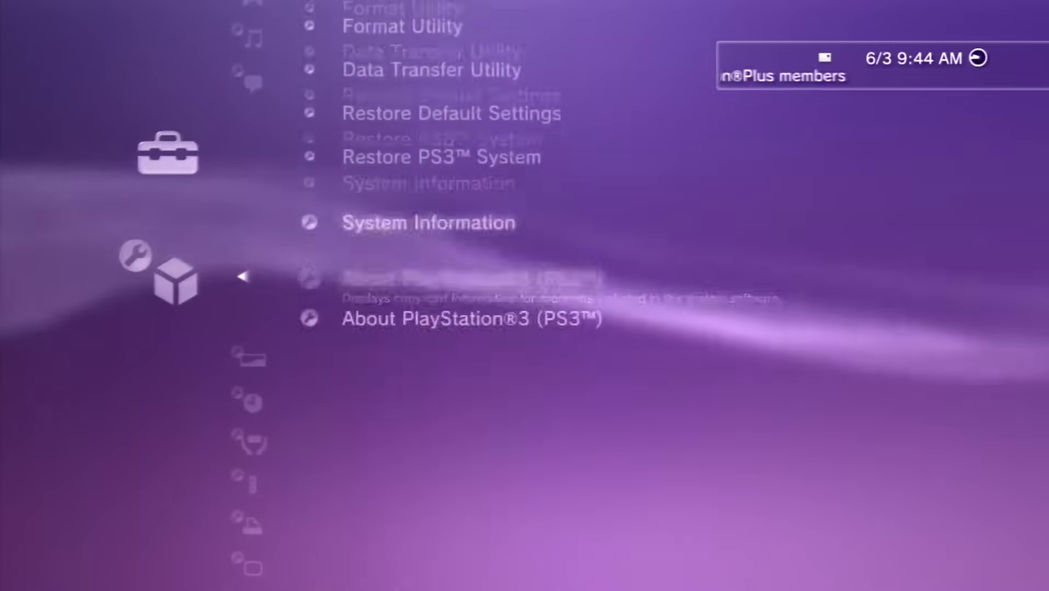
{"action": "key", "text": "Return"}
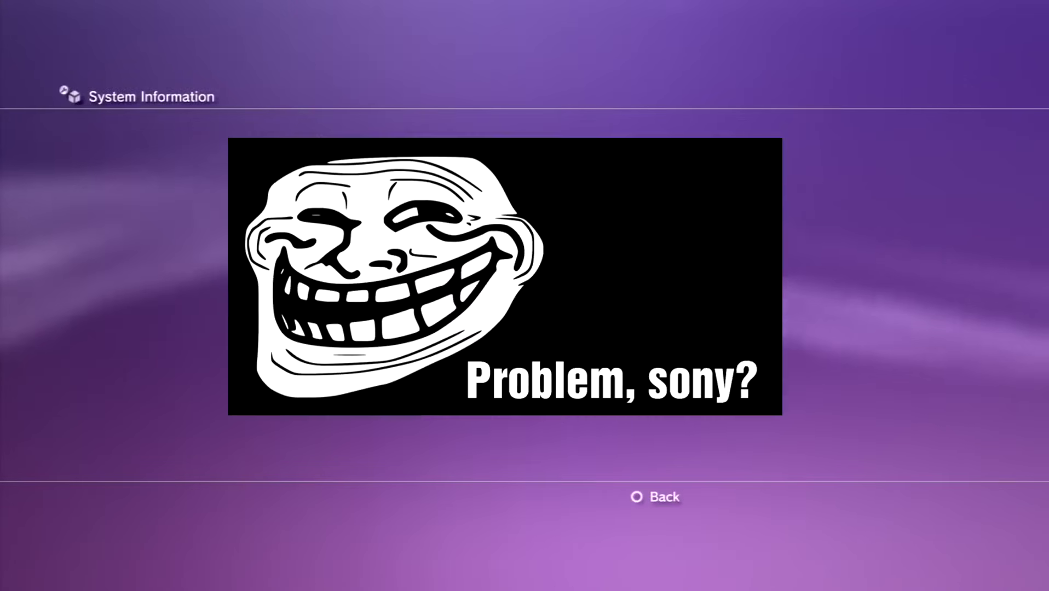
{"action": "key", "text": "Escape"}
{"action": "key", "text": "Right"}
{"action": "key", "text": "Right"}
{"action": "key", "text": "Right"}
{"action": "key", "text": "Right"}
{"action": "key", "text": "Right"}
{"action": "key", "text": "Right"}
{"action": "key", "text": "Right"}
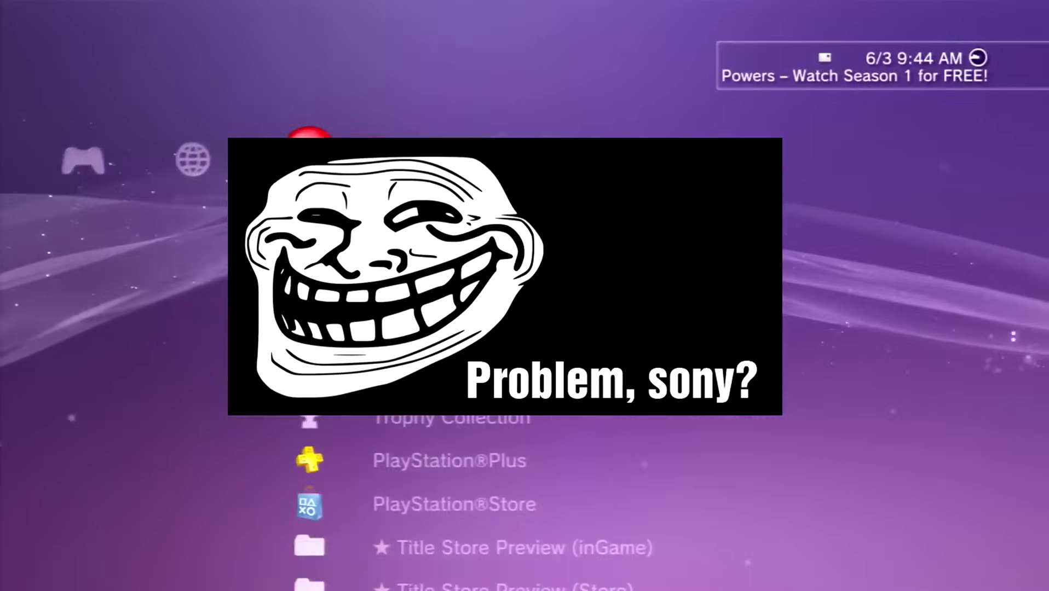
{"action": "key", "text": "Return"}
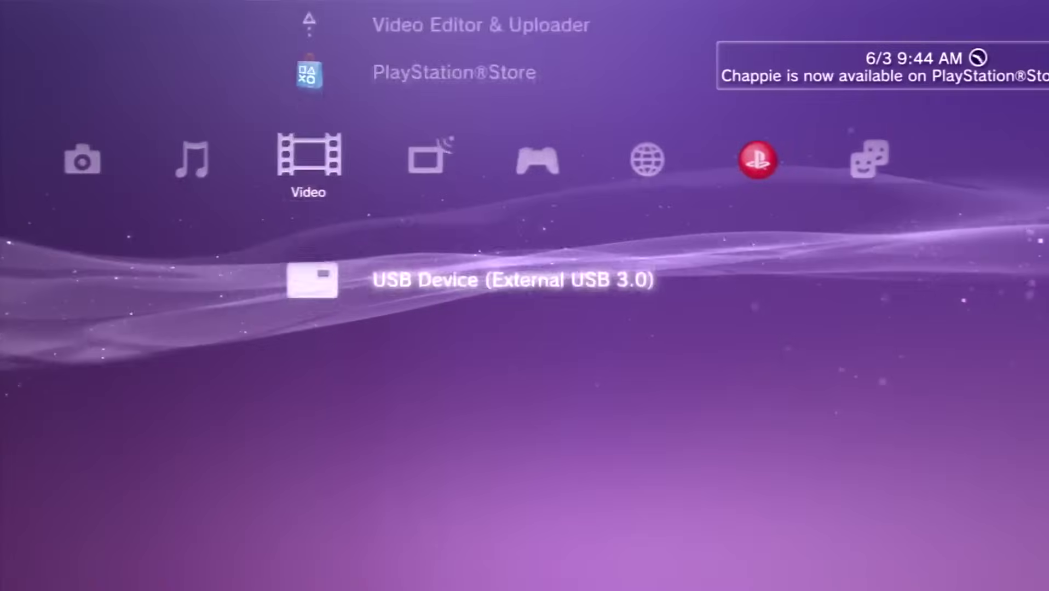
Launch SEN Enabler 5.8.3 from the Game column
{"action": "key", "text": "Right"}
{"action": "key", "text": "Right"}
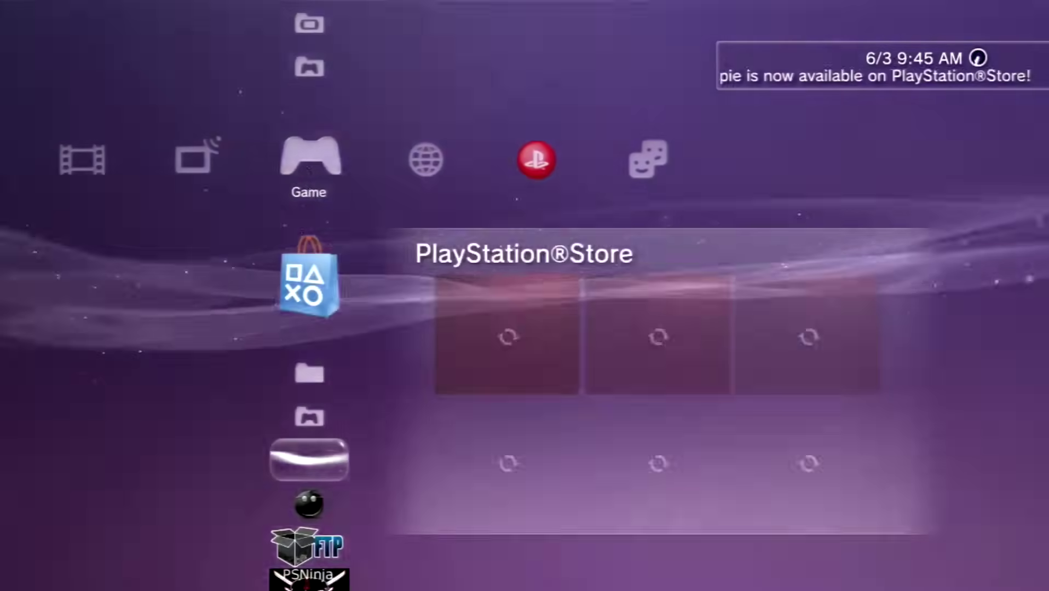
{"action": "key", "text": "Down"}
{"action": "key", "text": "Down"}
{"action": "key", "text": "Down"}
{"action": "key", "text": "Down"}
{"action": "key", "text": "Down"}
{"action": "key", "text": "Down"}
{"action": "key", "text": "Down"}
{"action": "key", "text": "Down"}
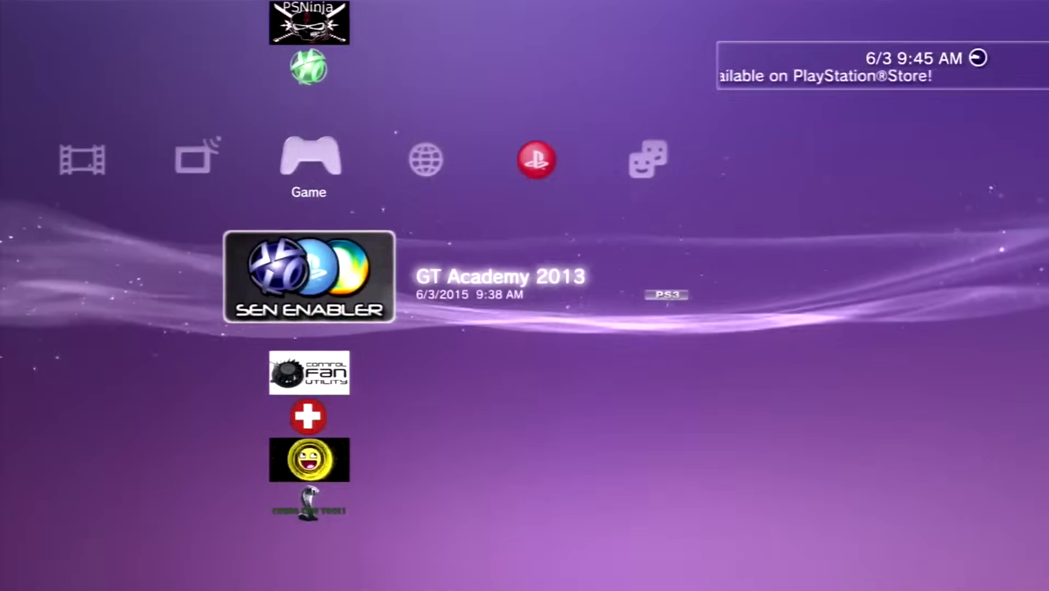
{"action": "key", "text": "Return"}
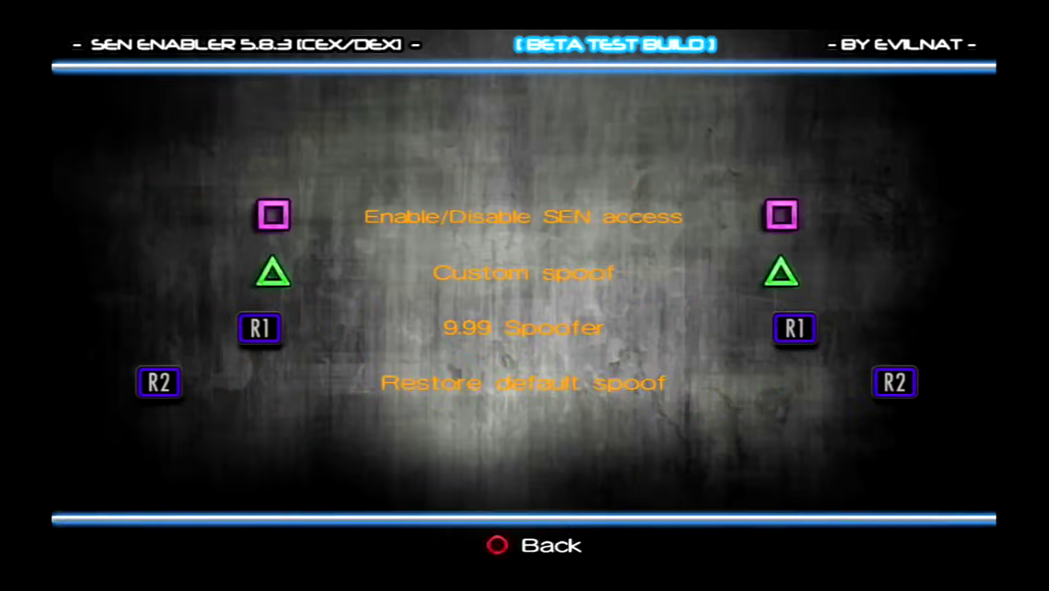
Choose Enable SEN access in SEN Enabler and confirm the prompt
{"action": "key", "text": "s"}
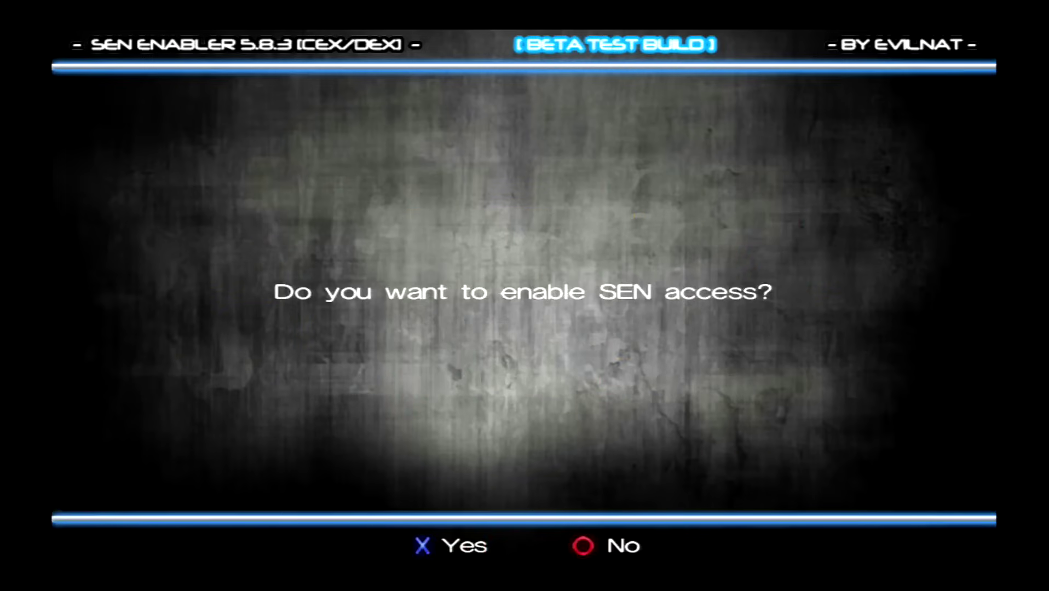
{"action": "key", "text": "Return"}
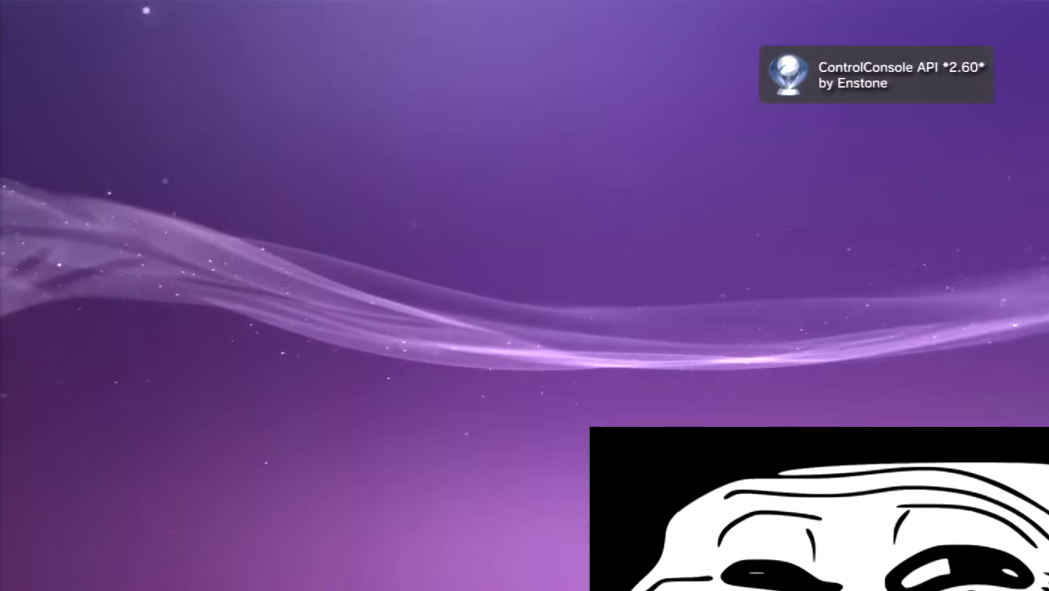
View System Information under Settings > System Settings, then close it
{"action": "key", "text": "Left"}
{"action": "key", "text": "Left"}
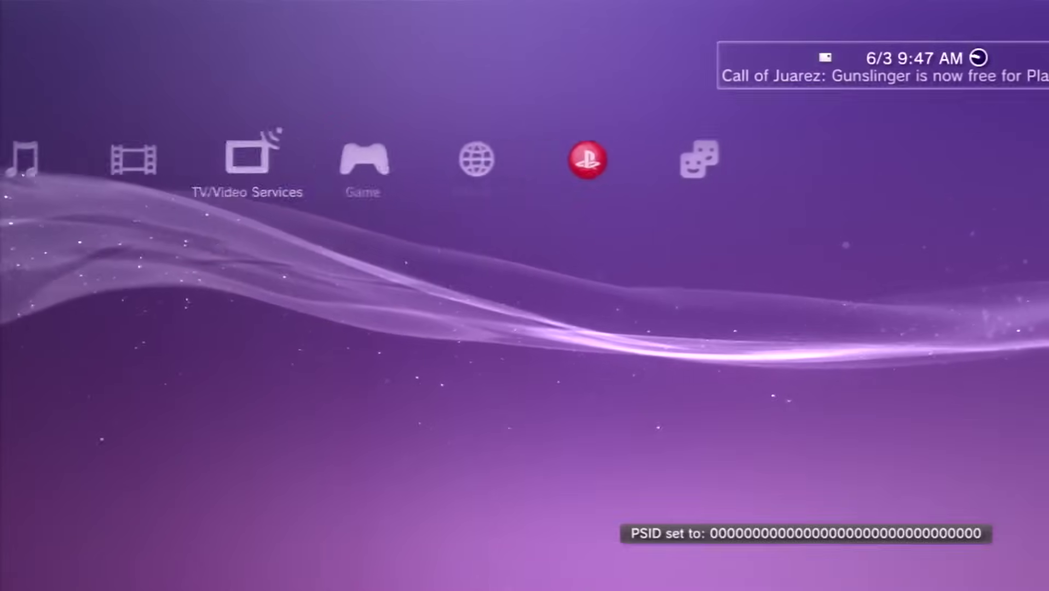
{"action": "key", "text": "Left"}
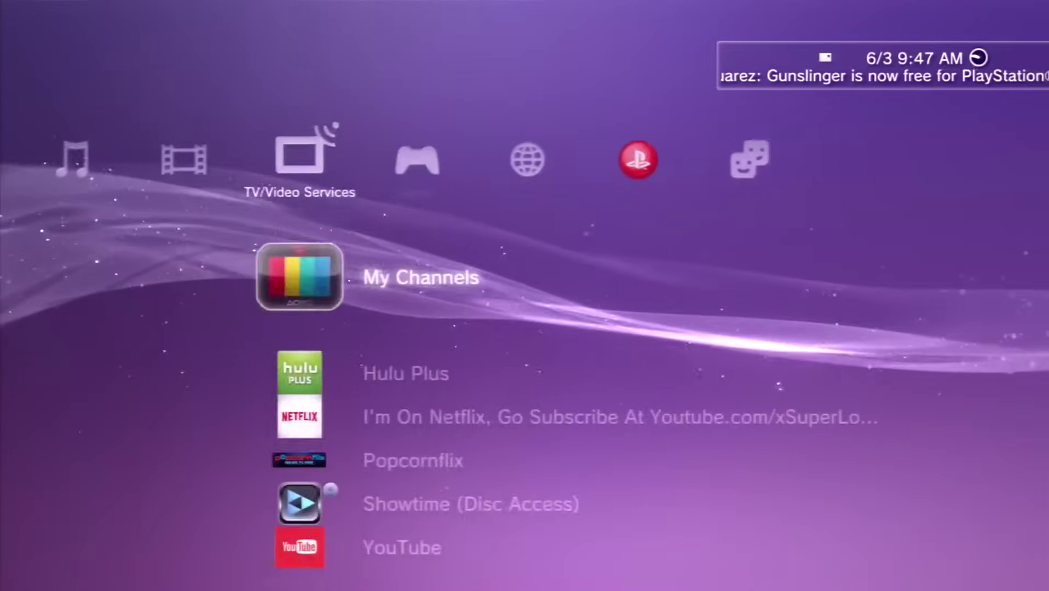
{"action": "key", "text": "Left"}
{"action": "key", "text": "Left"}
{"action": "key", "text": "Left"}
{"action": "key", "text": "Left"}
{"action": "key", "text": "Left"}
{"action": "key", "text": "Right"}
{"action": "key", "text": "Down"}
{"action": "key", "text": "Down"}
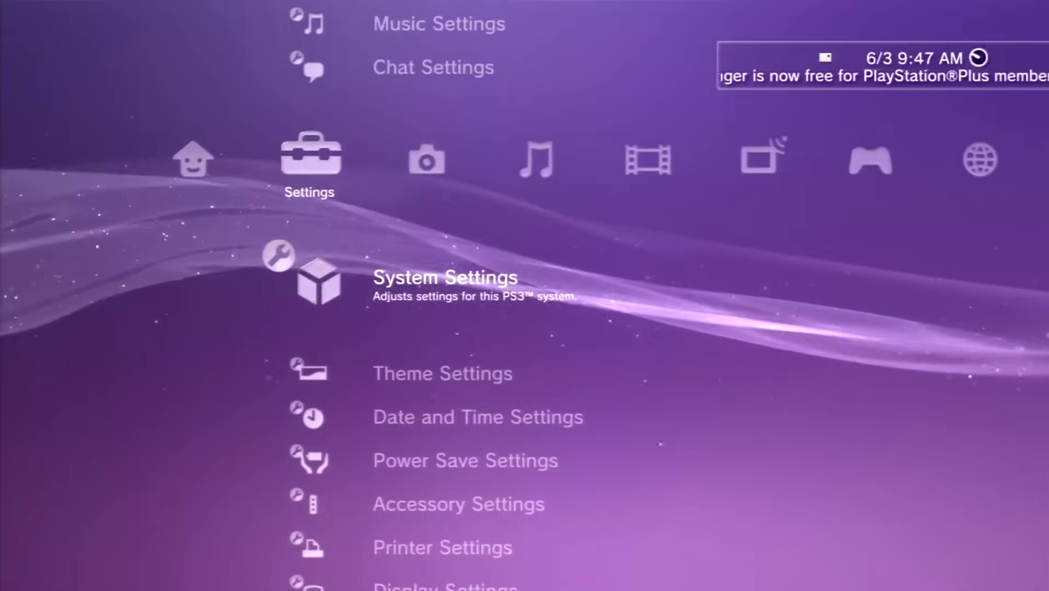
{"action": "key", "text": "Return"}
{"action": "key", "text": "Down"}
{"action": "key", "text": "Down"}
{"action": "key", "text": "Down"}
{"action": "key", "text": "Down"}
{"action": "key", "text": "Down"}
{"action": "key", "text": "Down"}
{"action": "key", "text": "Down"}
{"action": "key", "text": "Down"}
{"action": "key", "text": "Down"}
{"action": "key", "text": "Down"}
{"action": "key", "text": "Down"}
{"action": "key", "text": "Down"}
{"action": "key", "text": "Down"}
{"action": "key", "text": "Down"}
{"action": "key", "text": "Down"}
{"action": "key", "text": "Down"}
{"action": "key", "text": "Down"}
{"action": "key", "text": "Down"}
{"action": "key", "text": "Down"}
{"action": "key", "text": "Down"}
{"action": "key", "text": "Down"}
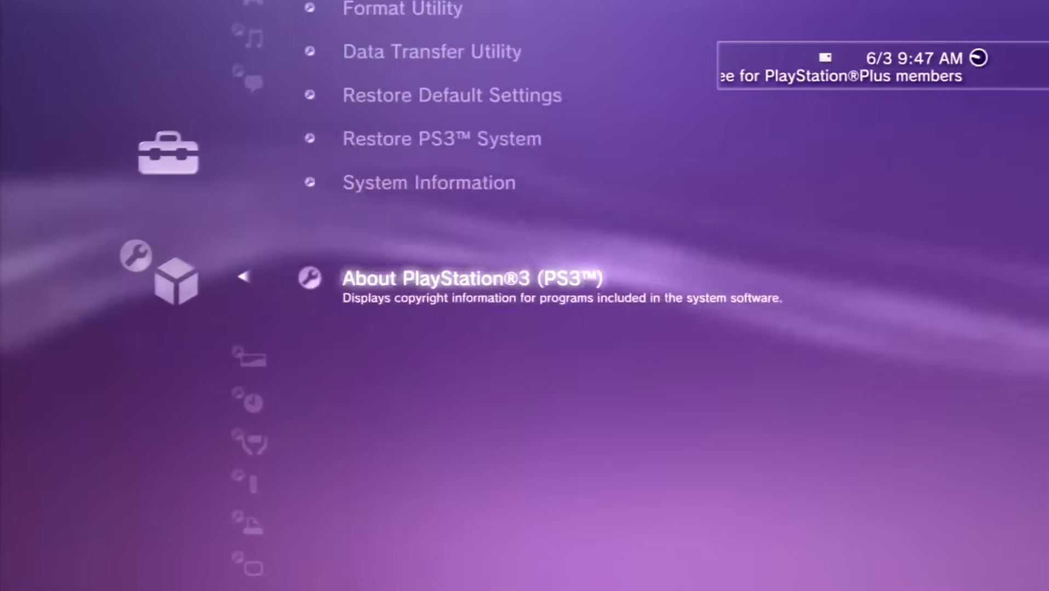
{"action": "key", "text": "Up"}
{"action": "key", "text": "Return"}
{"action": "key", "text": "Escape"}
{"action": "key", "text": "Escape"}
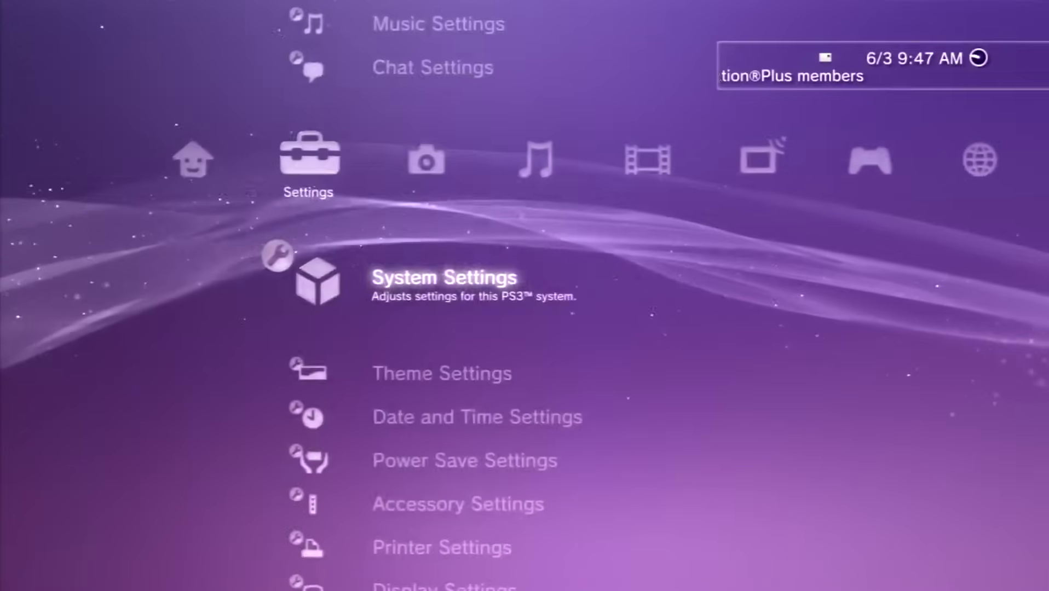
Sign in to PlayStation Network and view your own profile in the Friends list
{"action": "key", "text": "Right"}
{"action": "key", "text": "Right"}
{"action": "key", "text": "Right"}
{"action": "key", "text": "Right"}
{"action": "key", "text": "Right"}
{"action": "key", "text": "Right"}
{"action": "key", "text": "Right"}
{"action": "key", "text": "Return"}
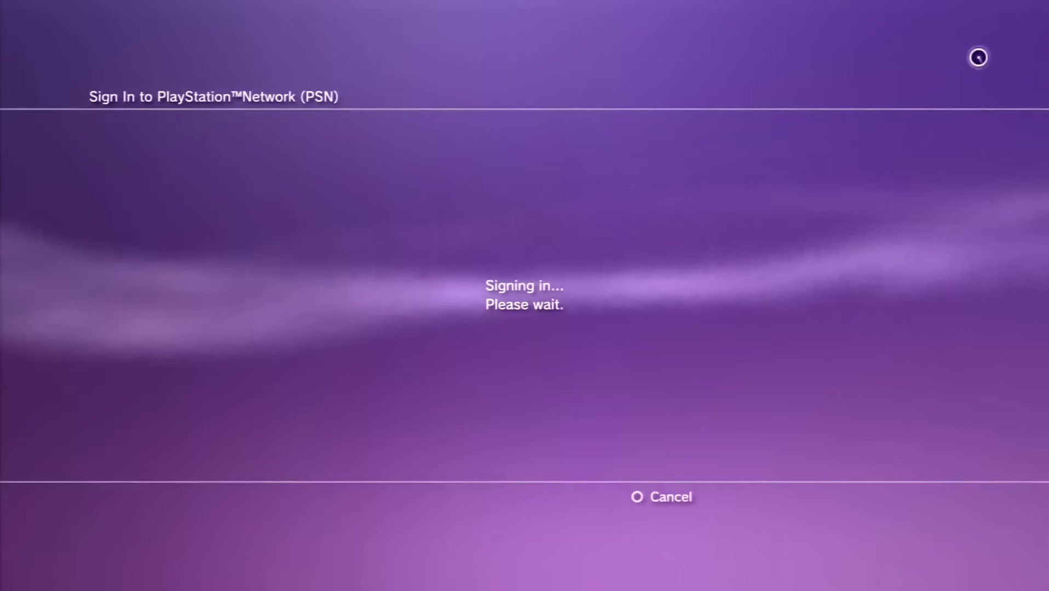
{"action": "key", "text": "Right"}
{"action": "key", "text": "Down"}
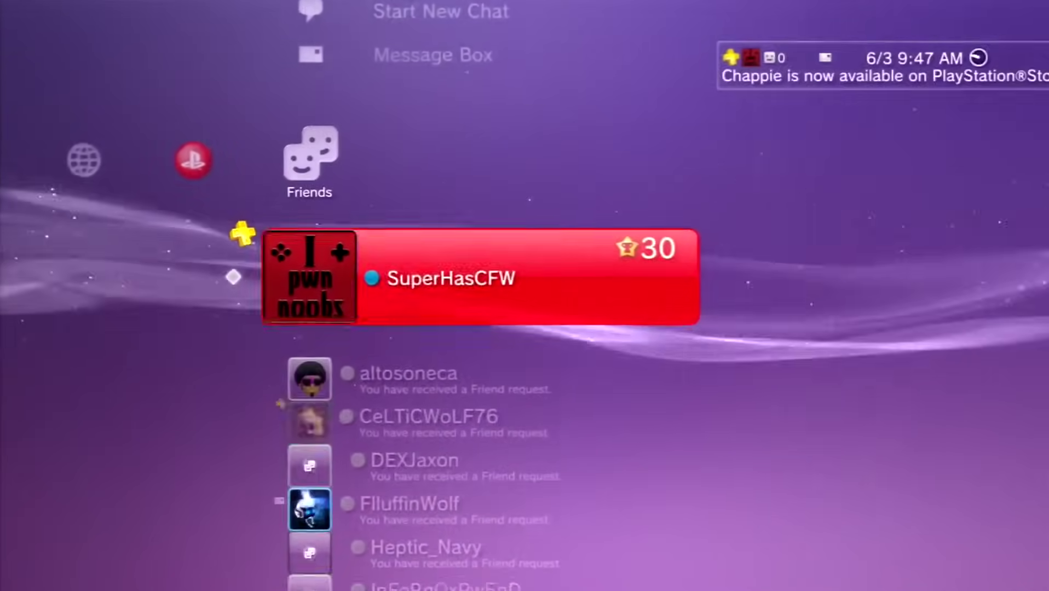
Open System Information to show System Software Version 4.75 and 69 GB / 111 GB free
{"action": "key", "text": "Left"}
{"action": "key", "text": "Left"}
{"action": "key", "text": "Left"}
{"action": "key", "text": "Left"}
{"action": "key", "text": "Left"}
{"action": "key", "text": "Left"}
{"action": "key", "text": "Left"}
{"action": "key", "text": "Left"}
{"action": "key", "text": "Left"}
{"action": "key", "text": "Right"}
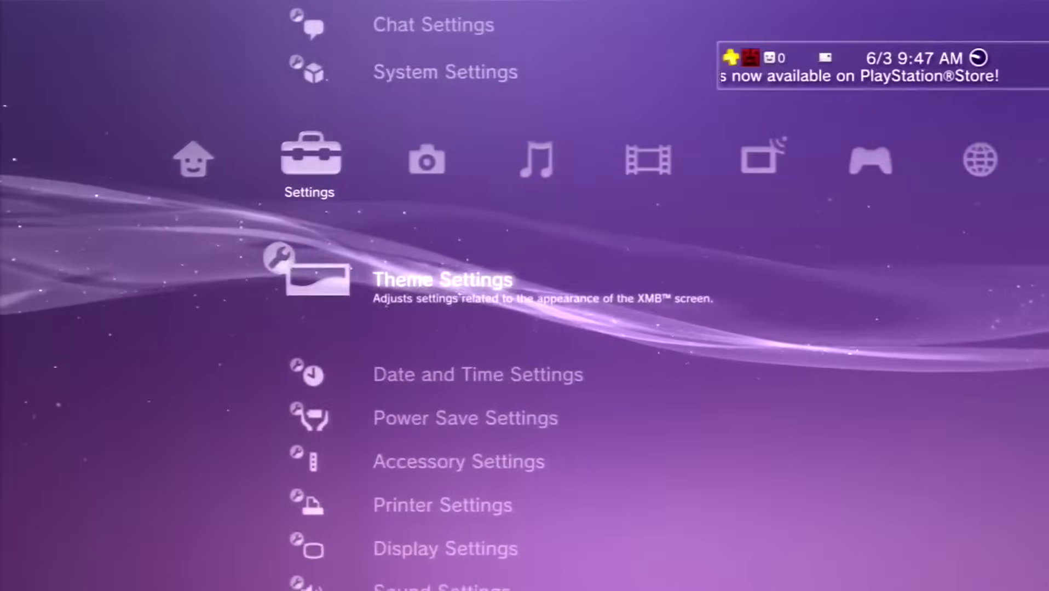
{"action": "key", "text": "Up"}
{"action": "key", "text": "Return"}
{"action": "key", "text": "Up"}
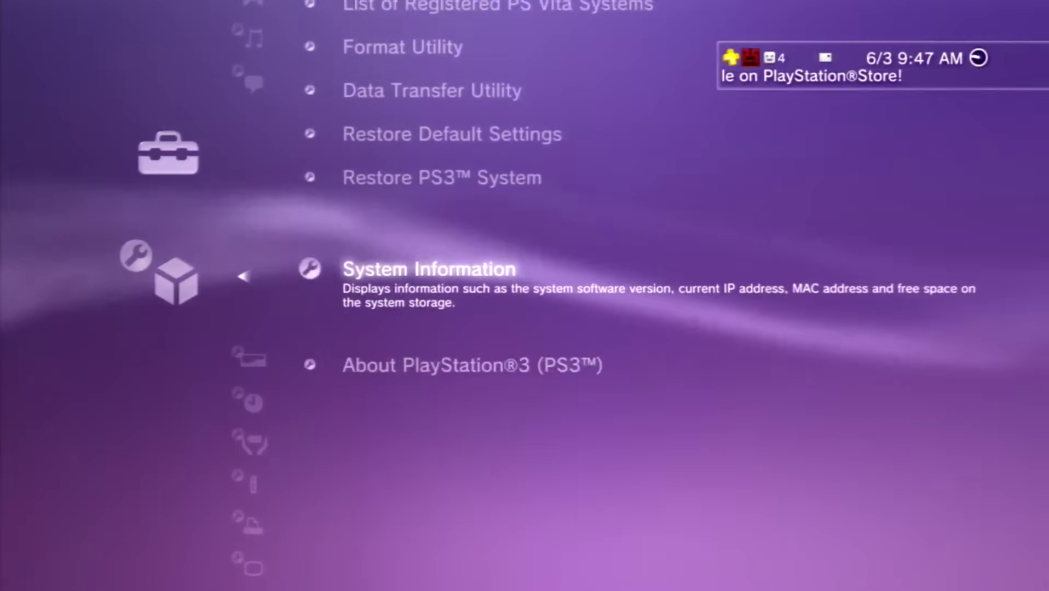
{"action": "key", "text": "Return"}
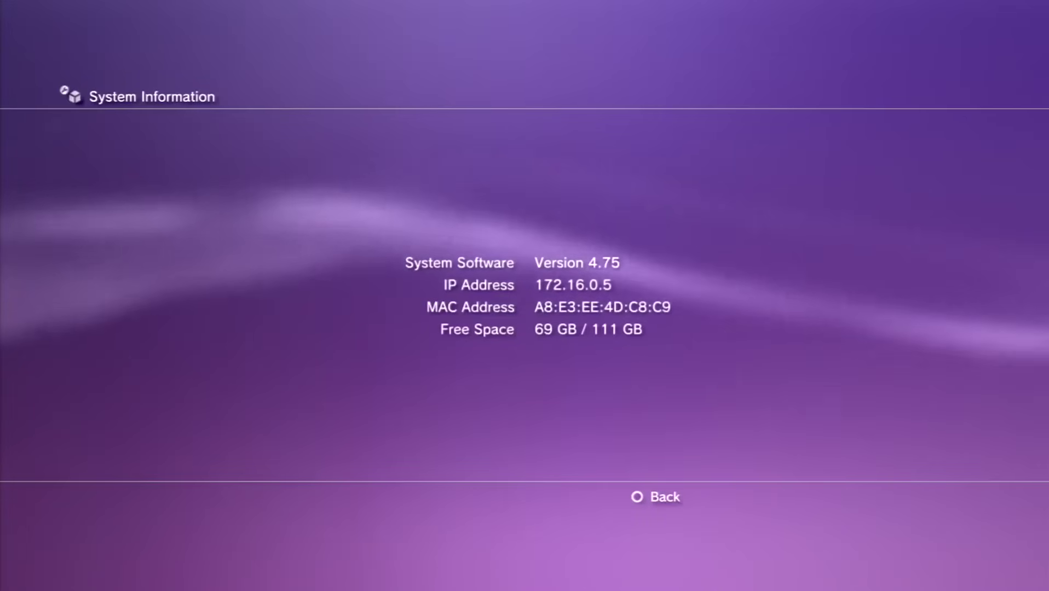